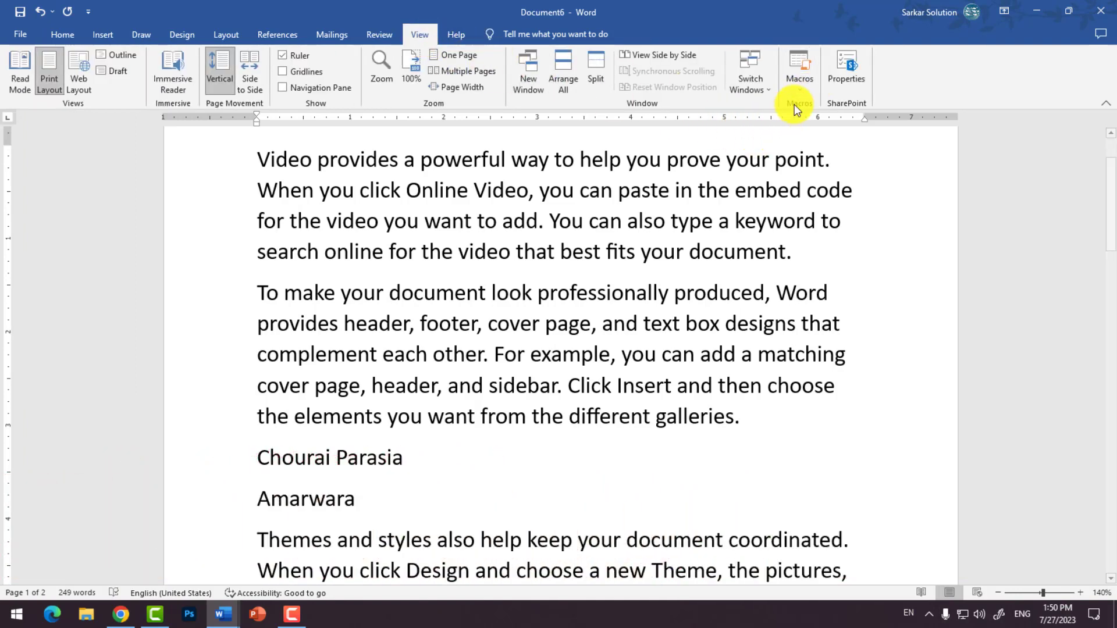
left_click(799, 88)
left_click(612, 193)
left_click(417, 454)
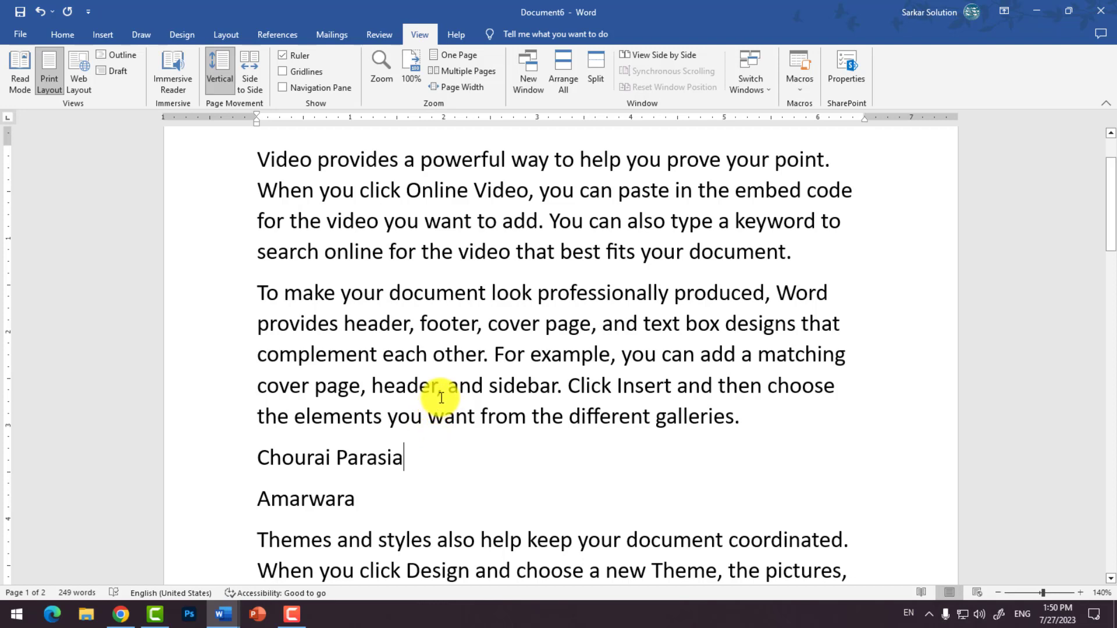
Add the comma-separated header line "S.no, Name, Address" below the last paragraph on page 2
scroll(373, 526, "down", 15)
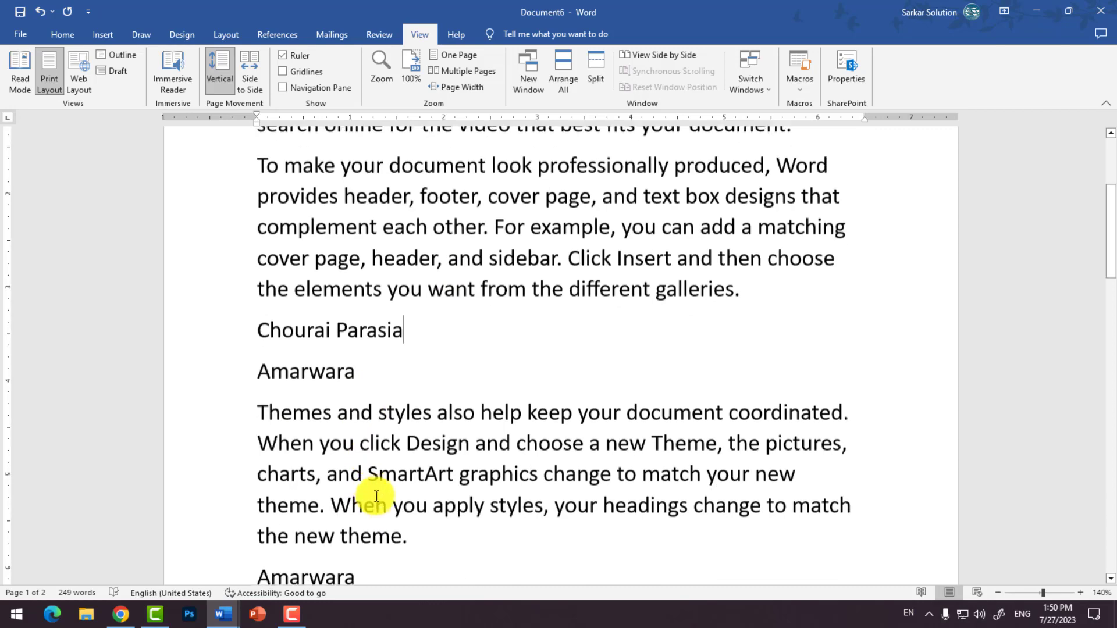
scroll(398, 431, "down", 8)
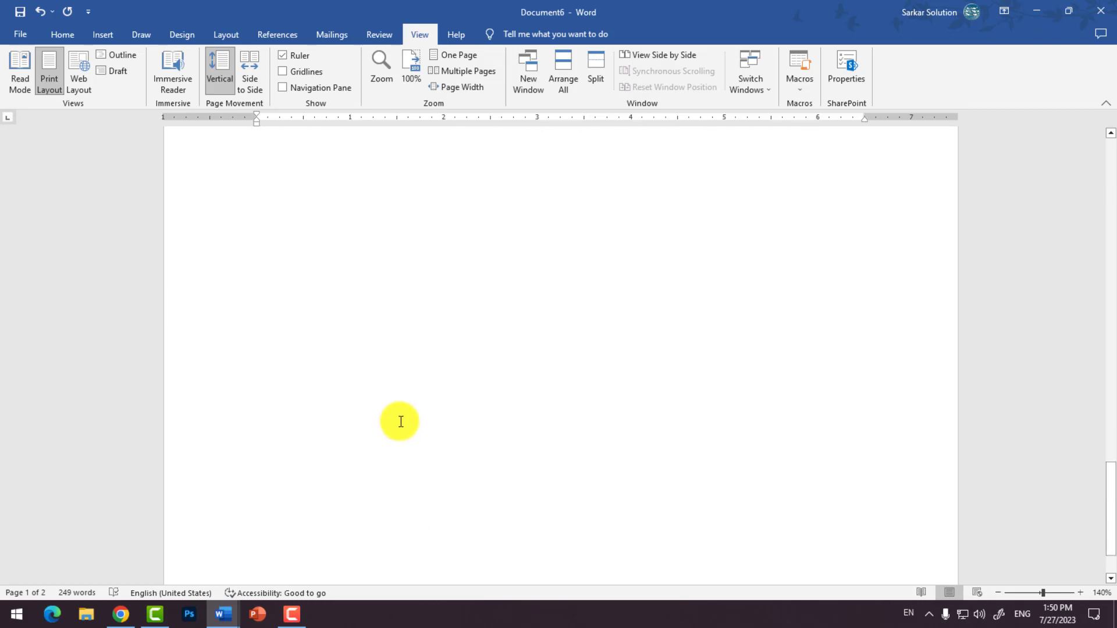
left_click(424, 368)
scroll(428, 374, "up", 2)
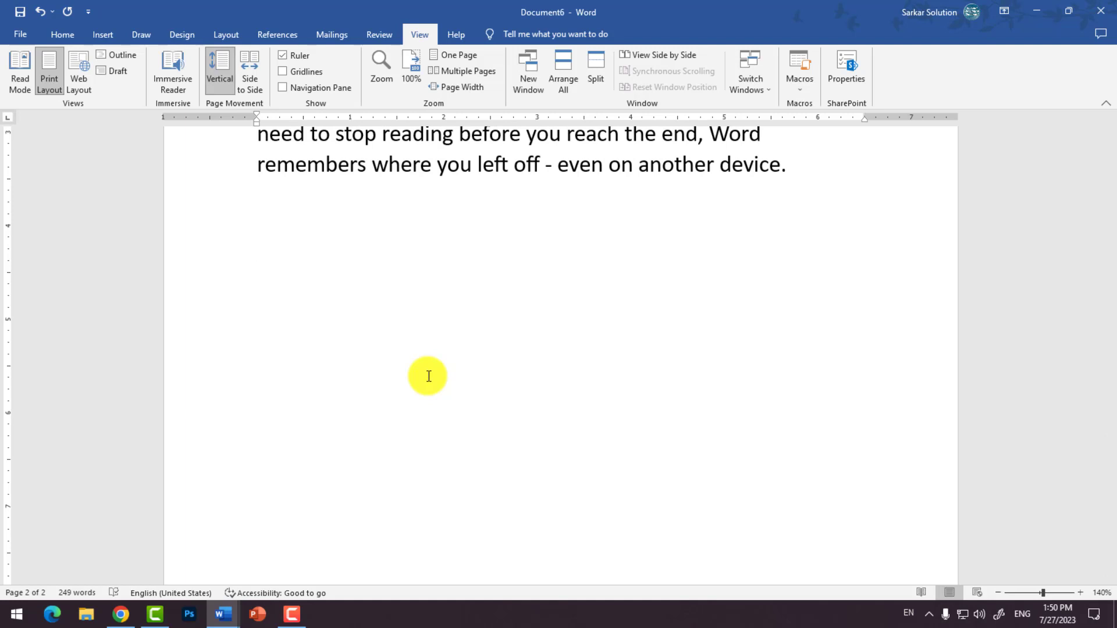
type("S.no, Name")
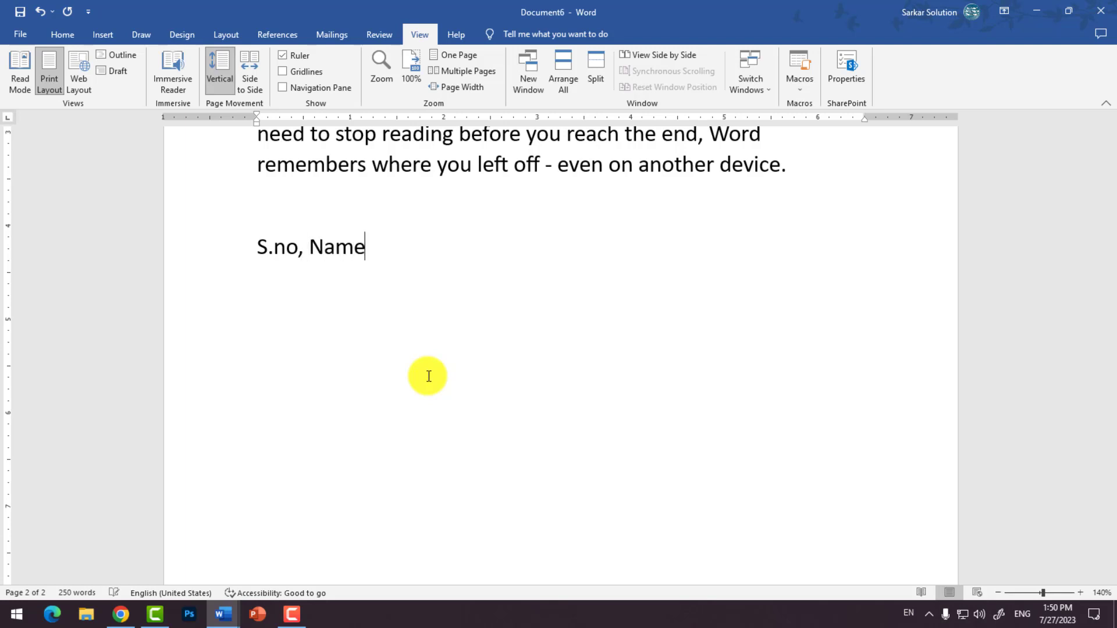
type(", Address,")
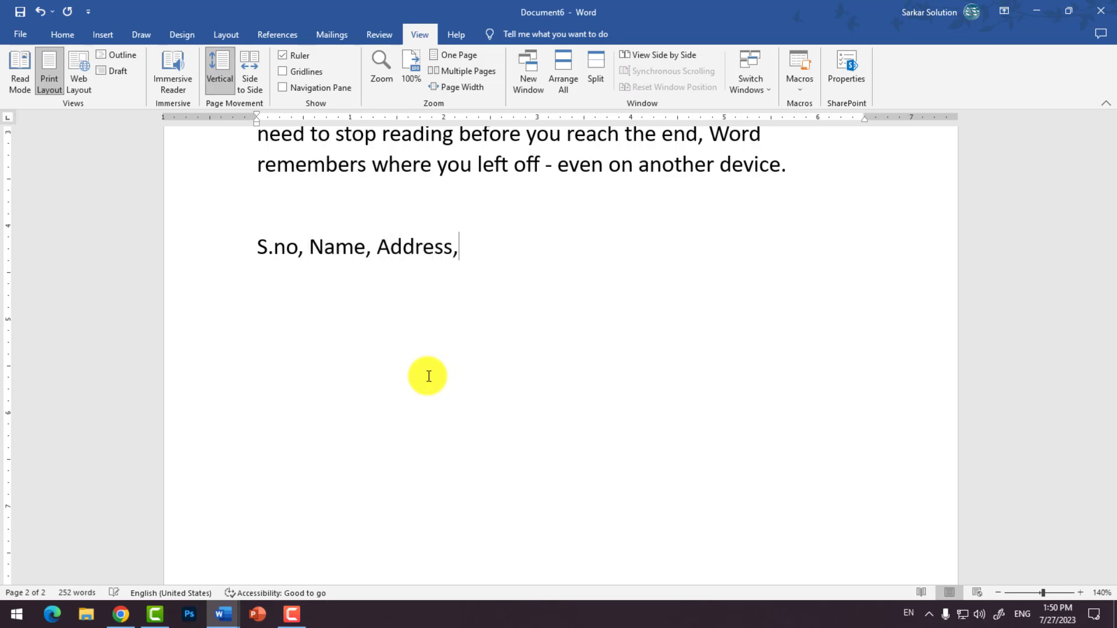
key("BackSpace")
Add two comma-separated lines below the header, numbered 1 and 2, each with a person's first name and Chhindwara
key("Return")
type("1, Vivek,")
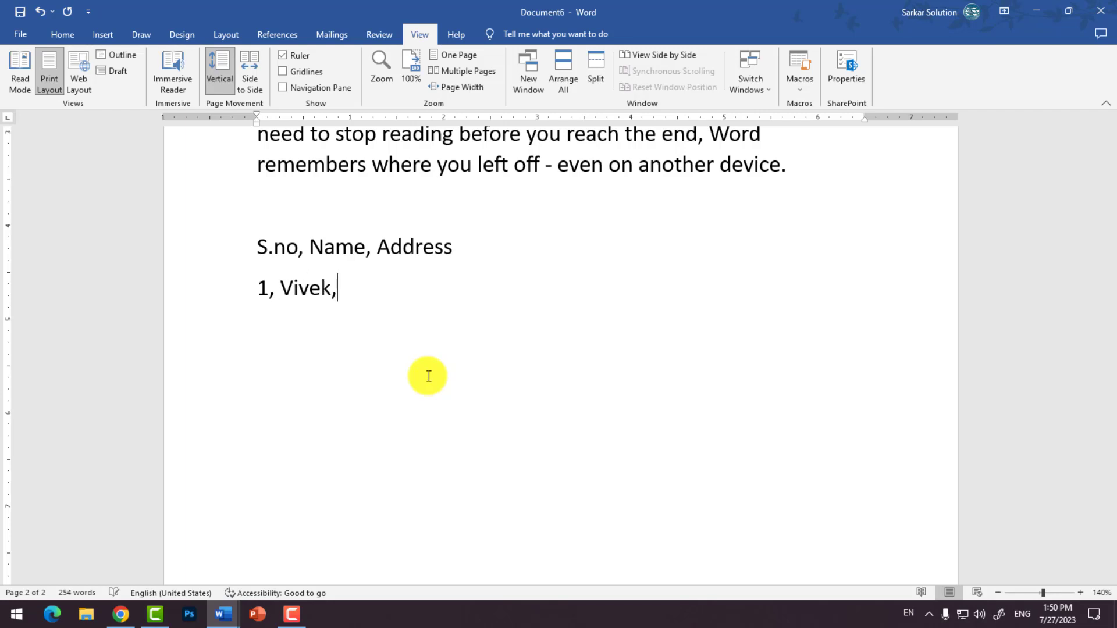
type(" Chhindwara")
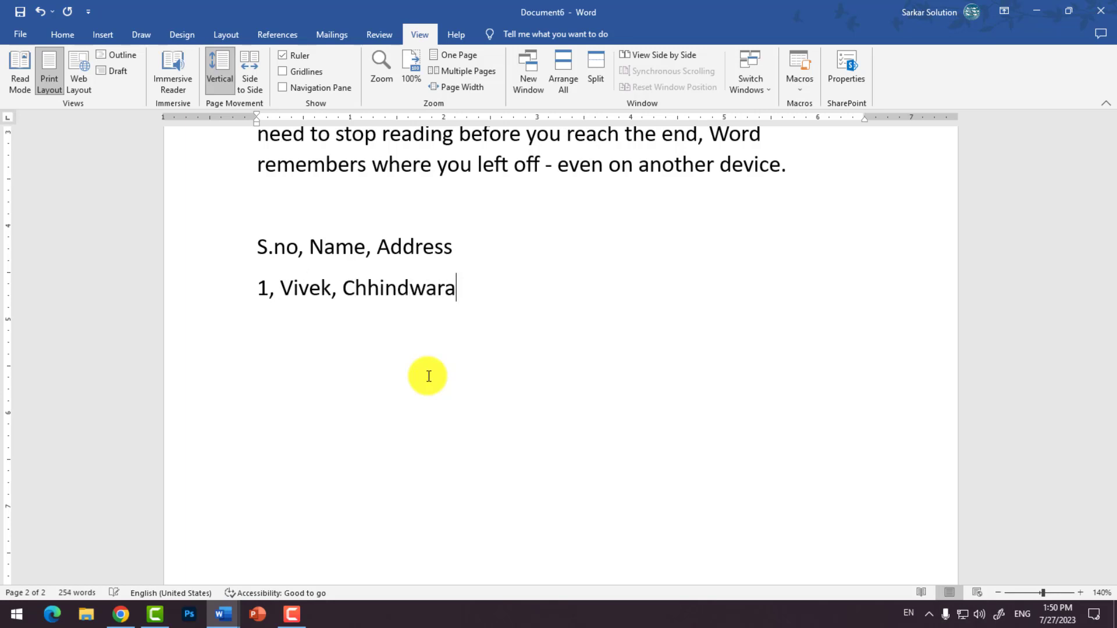
key("Return")
type("2, Sunich")
key("BackSpace")
key("BackSpace")
type("sh, ")
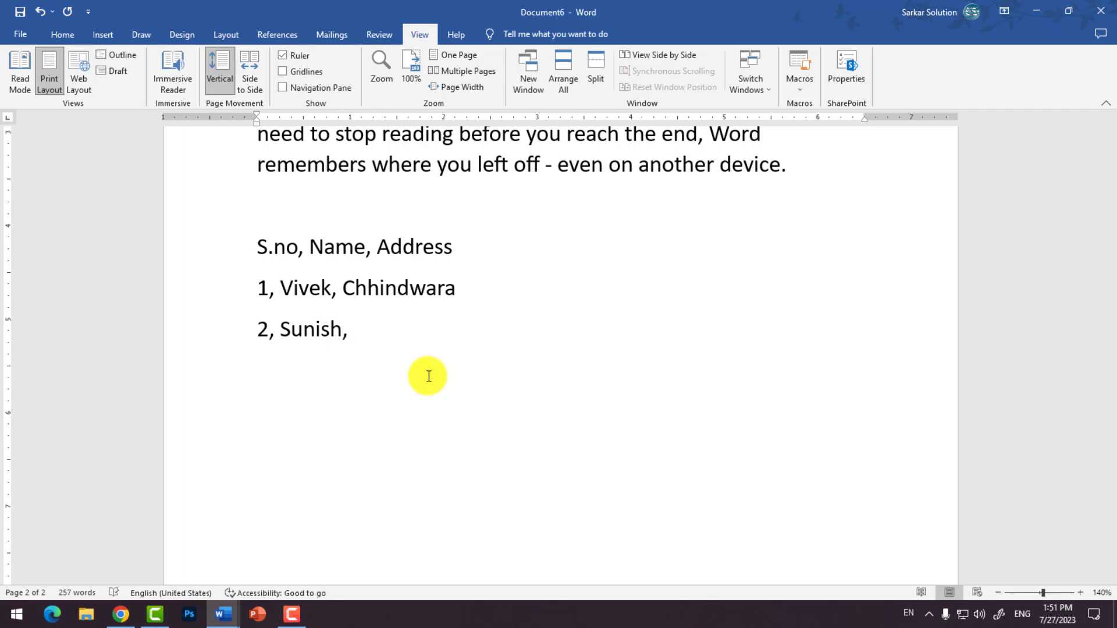
type("Chhindwara")
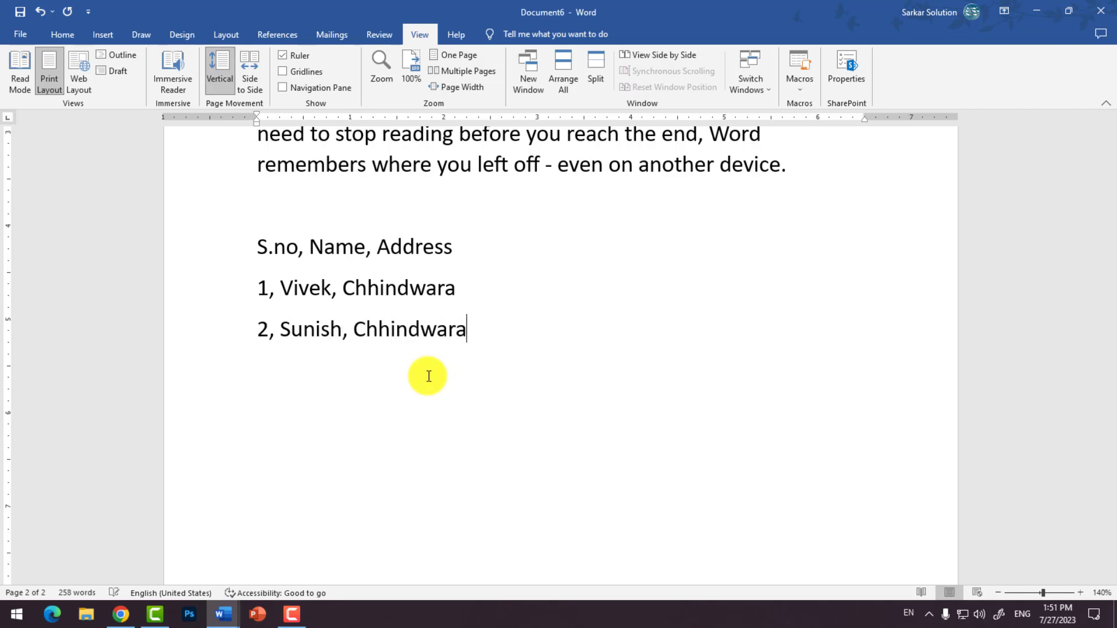
left_click_drag(287, 260, 468, 353)
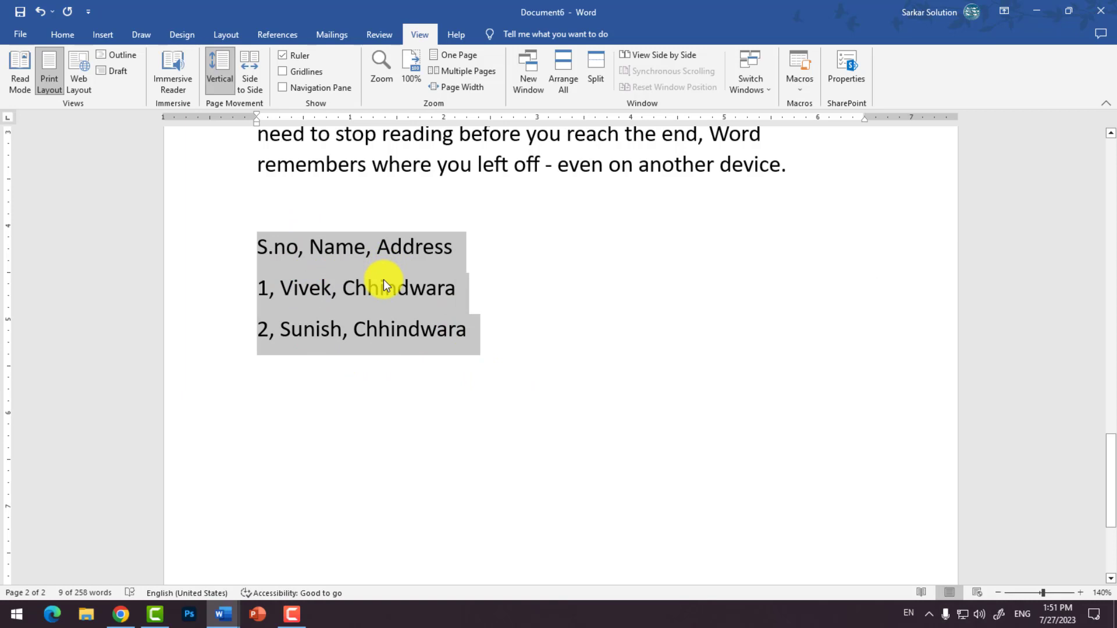
left_click(105, 34)
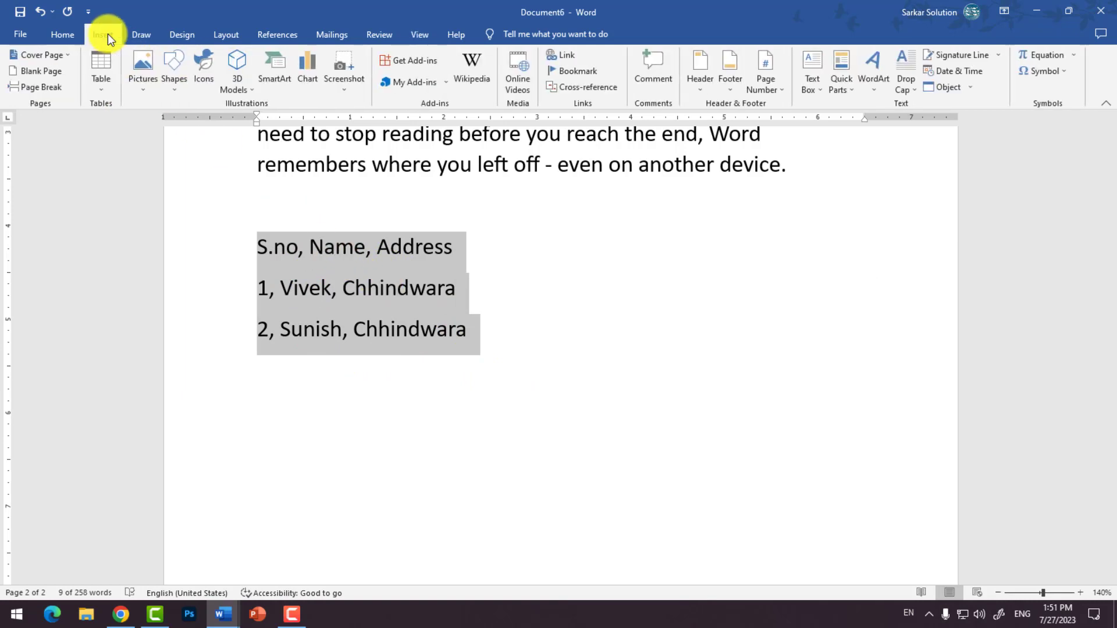
left_click(111, 92)
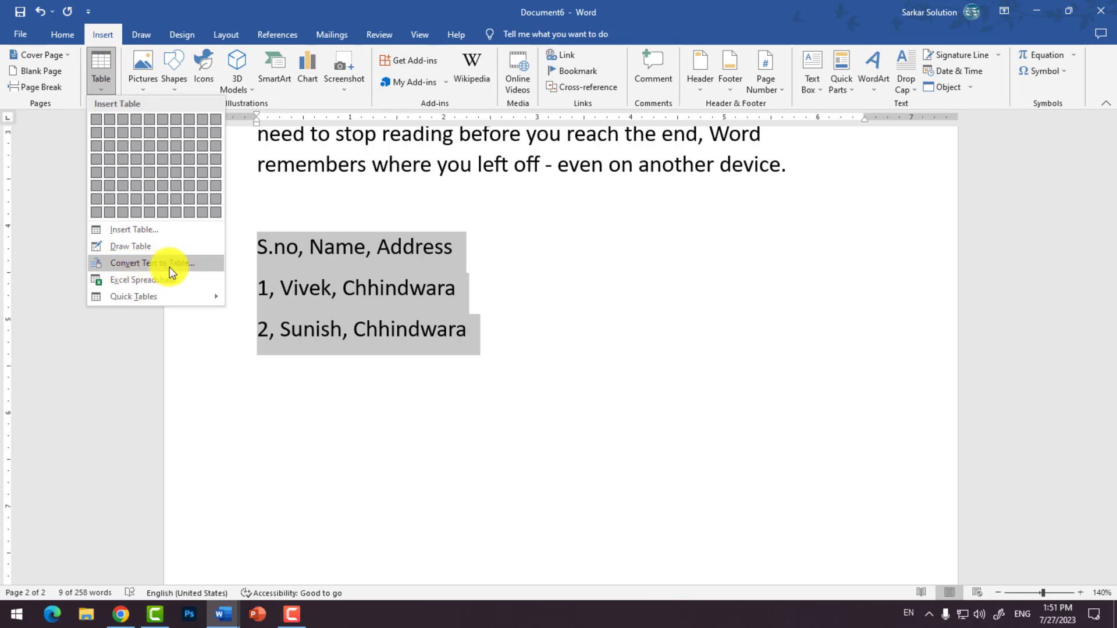
left_click(531, 379)
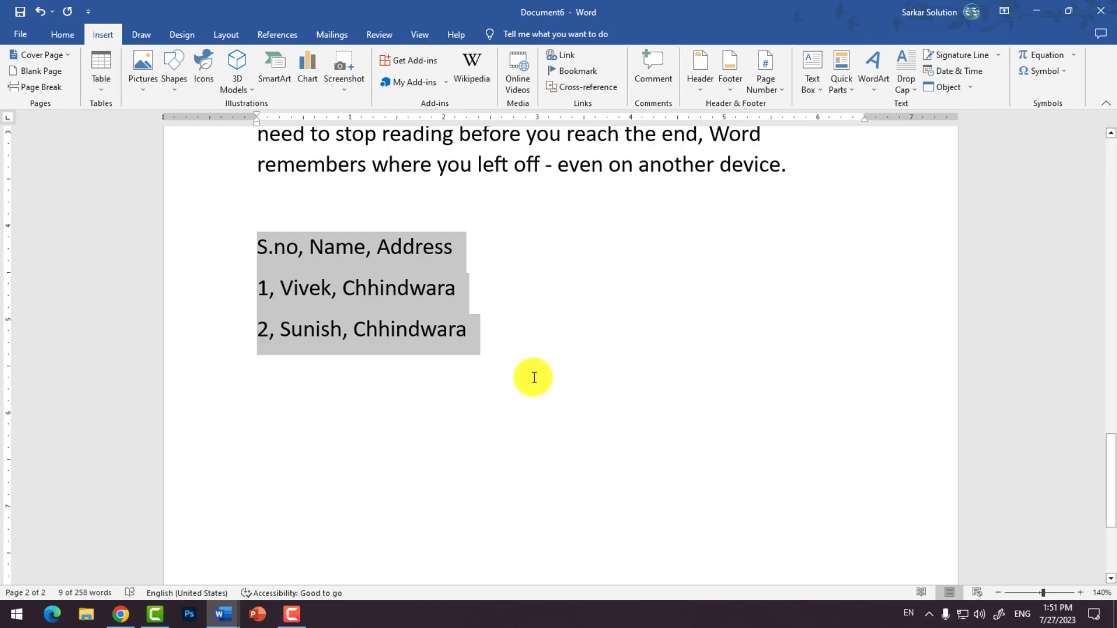
left_click(485, 341)
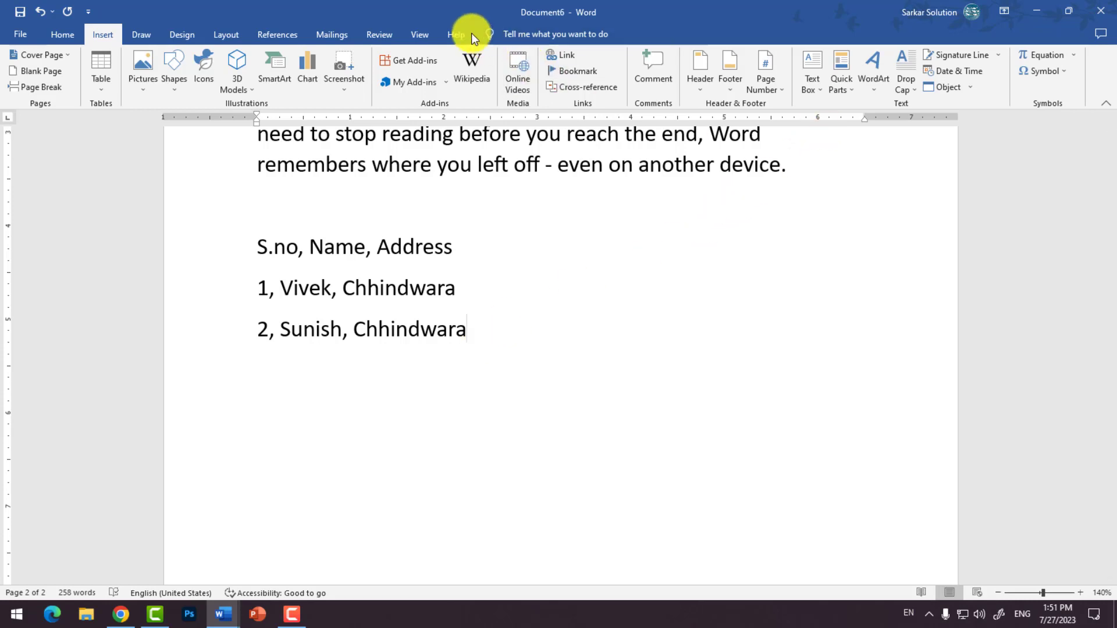
Set up a new macro recording named Macro1, stored in All Documents (Normal.dotm), and choose to assign it a keyboard shortcut
left_click(427, 36)
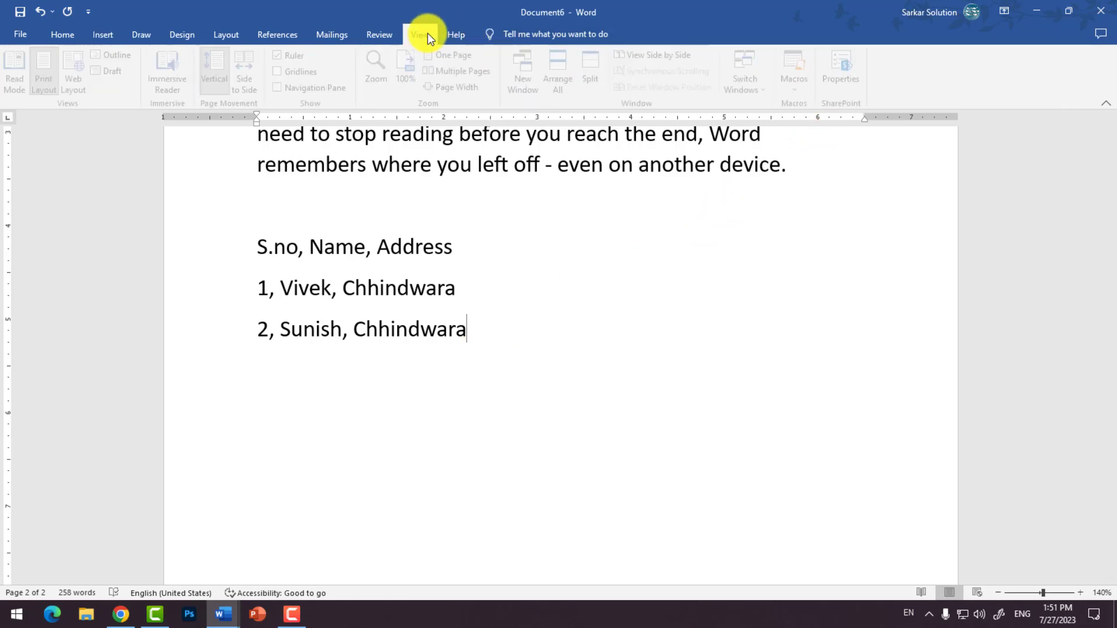
left_click(804, 91)
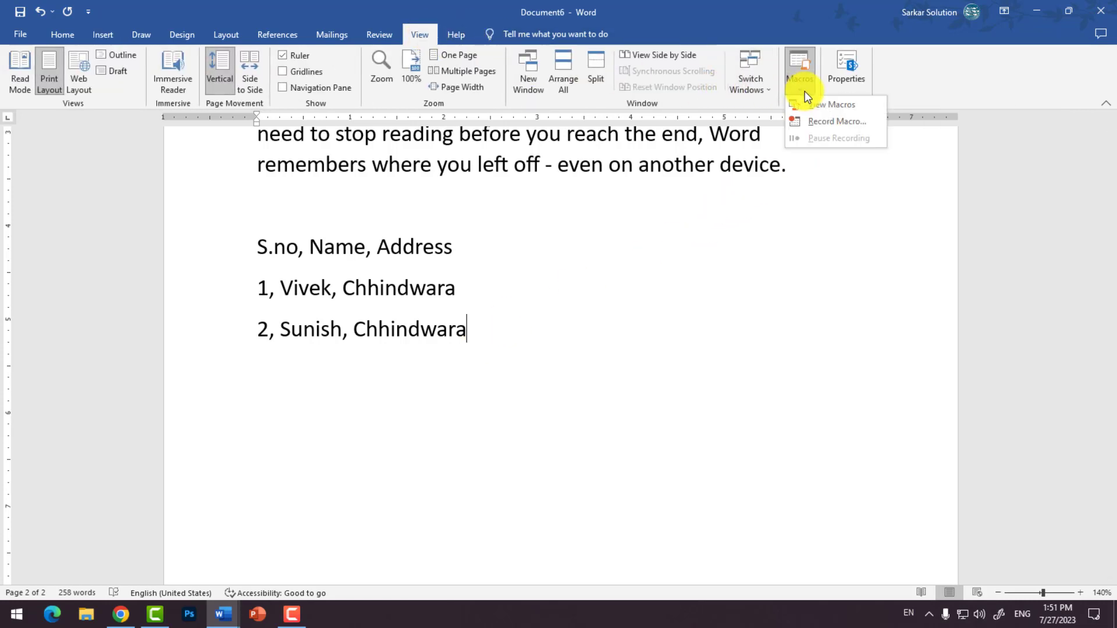
left_click(830, 121)
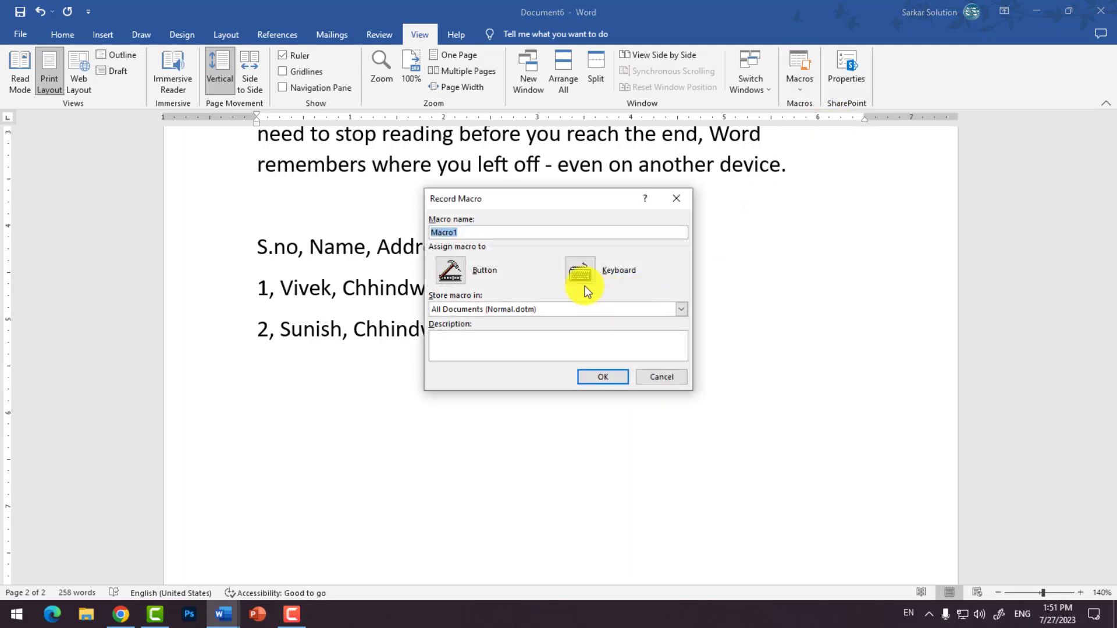
left_click_drag(557, 188, 659, 168)
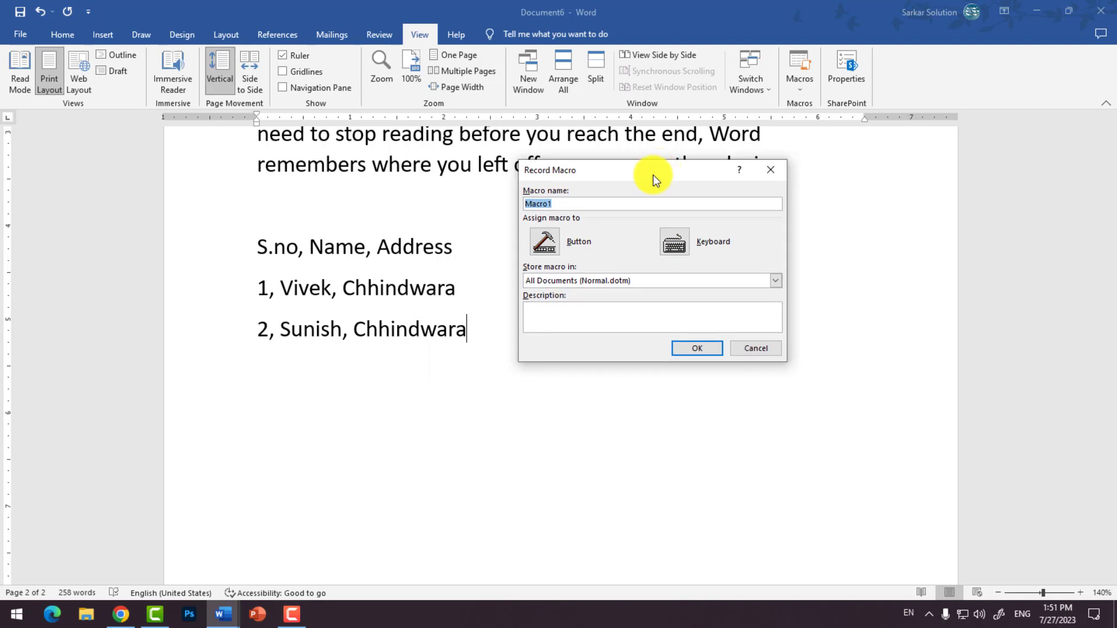
left_click(676, 252)
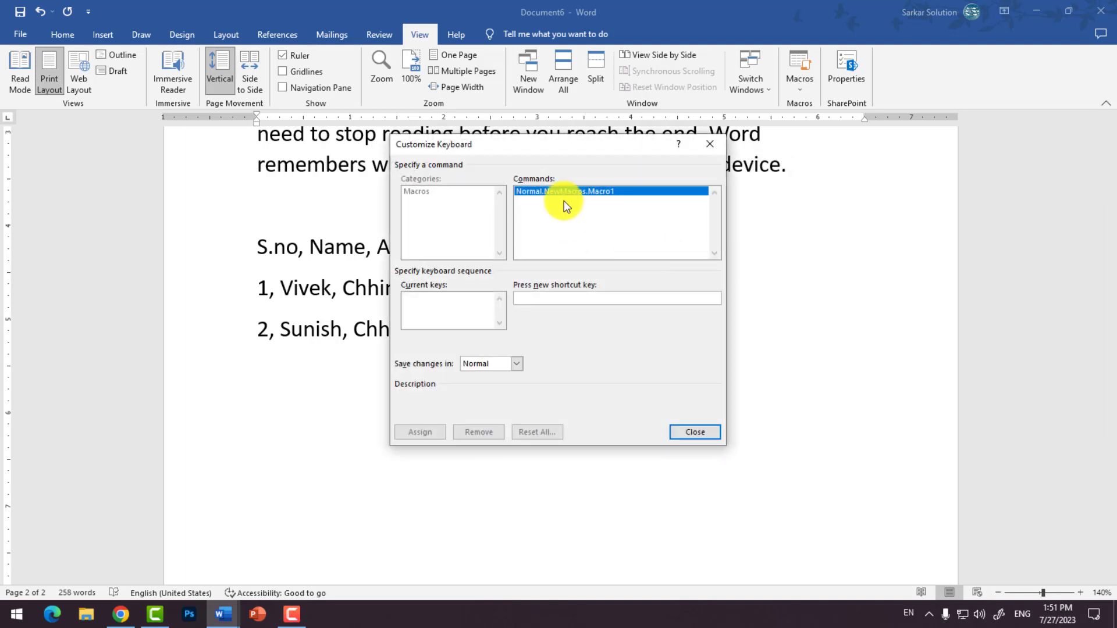
left_click_drag(564, 153, 797, 129)
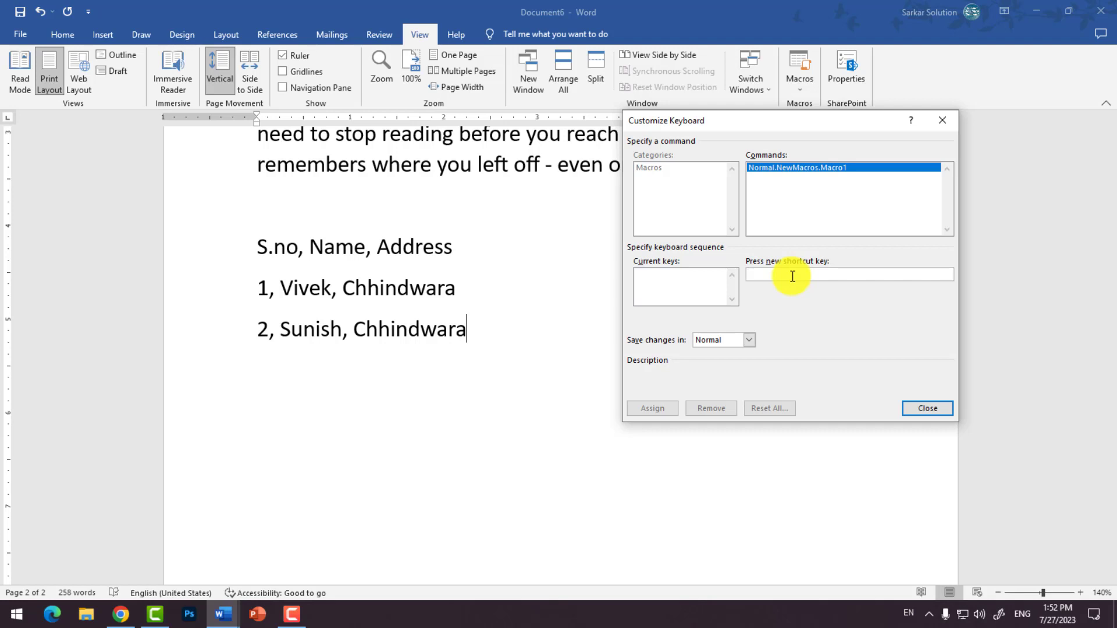
Assign the shortcut Ctrl+5 to the macro, saved in Normal, and start the recording
key("ctrl+6")
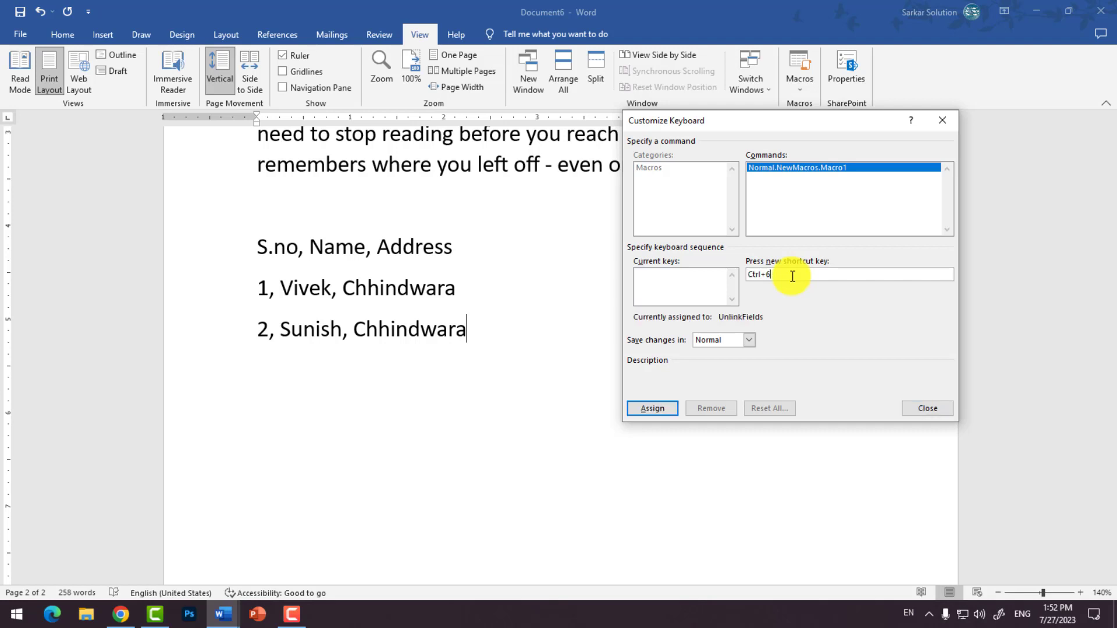
key("BackSpace")
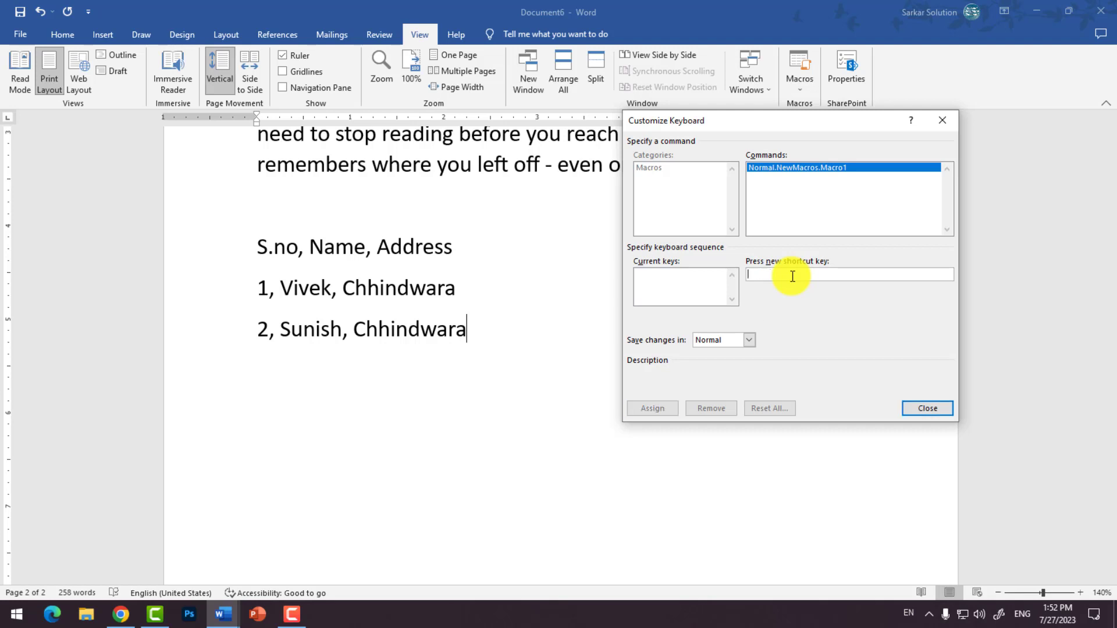
key("ctrl+5")
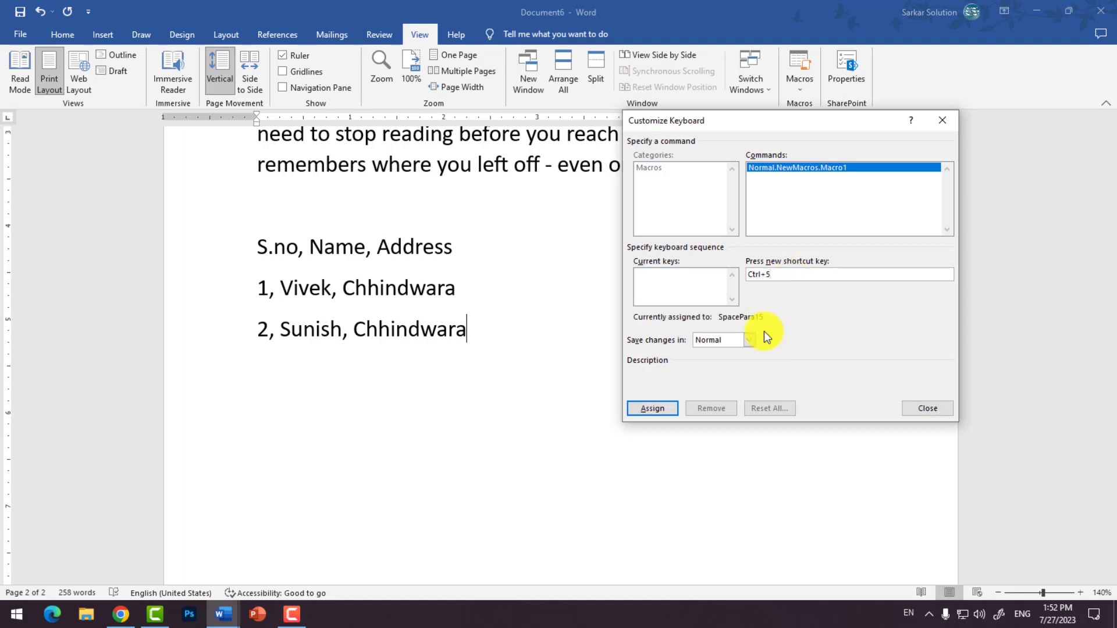
left_click(653, 408)
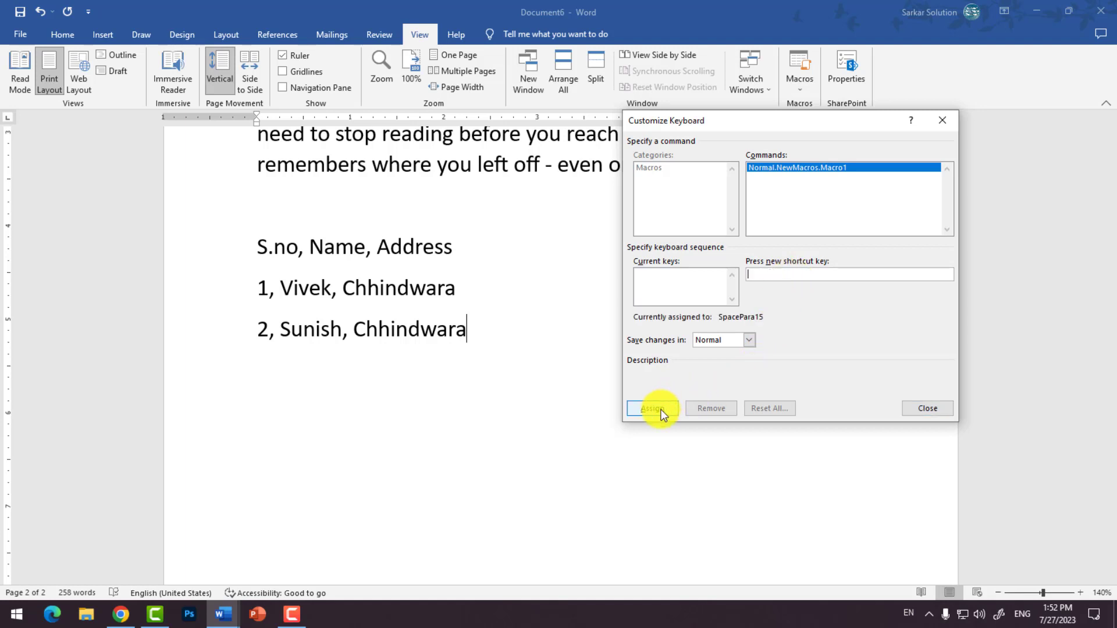
left_click(924, 409)
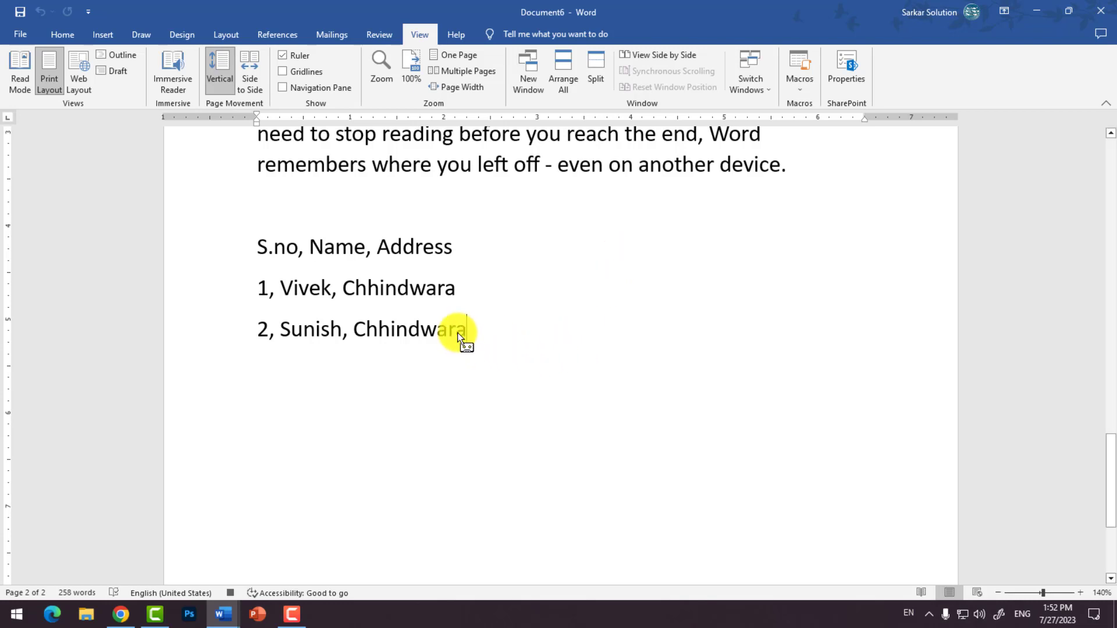
Select only the three comma-separated lines and convert them to a three-column table, separating text at commas with automatic fixed column width
key("ctrl+shift+Up")
key("ctrl+shift+Up")
key("ctrl+shift+Up")
key("ctrl+shift+Up")
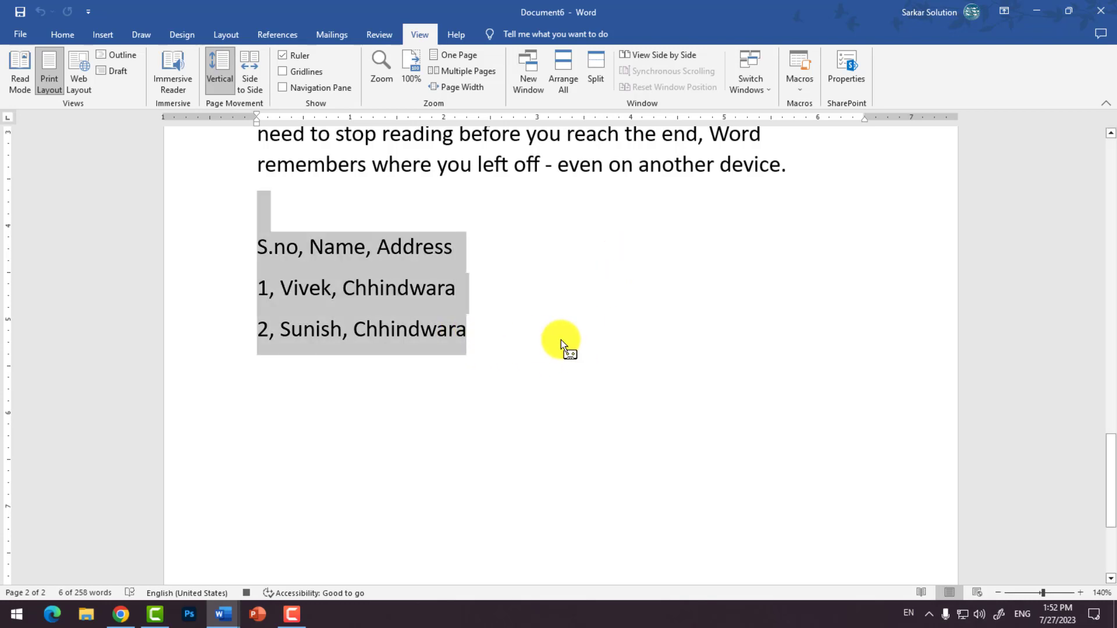
key("ctrl+shift+Down")
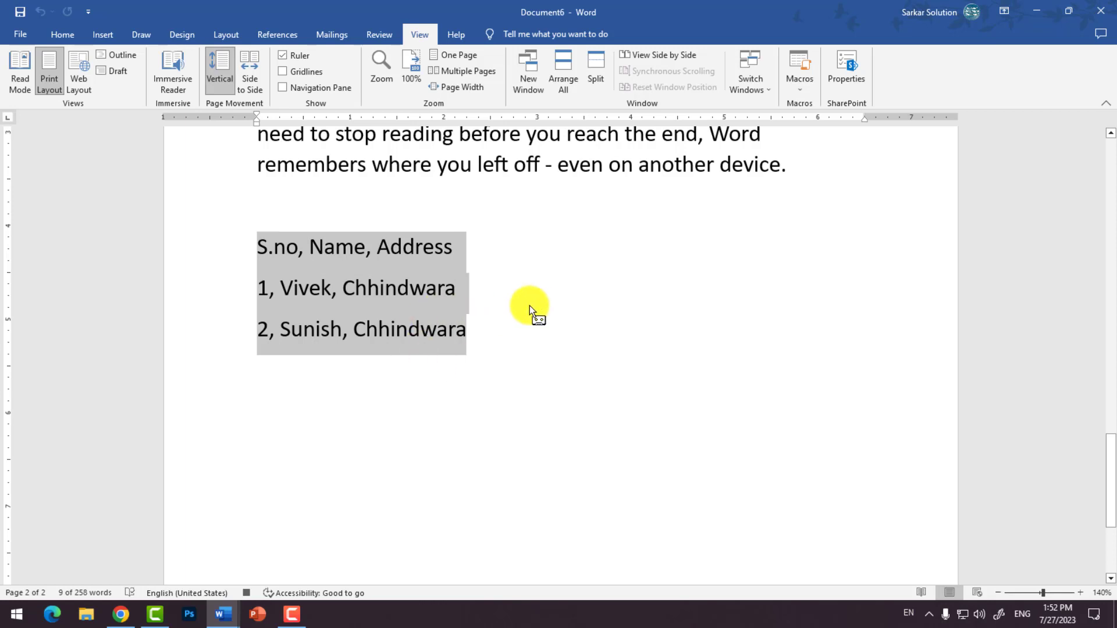
left_click(105, 32)
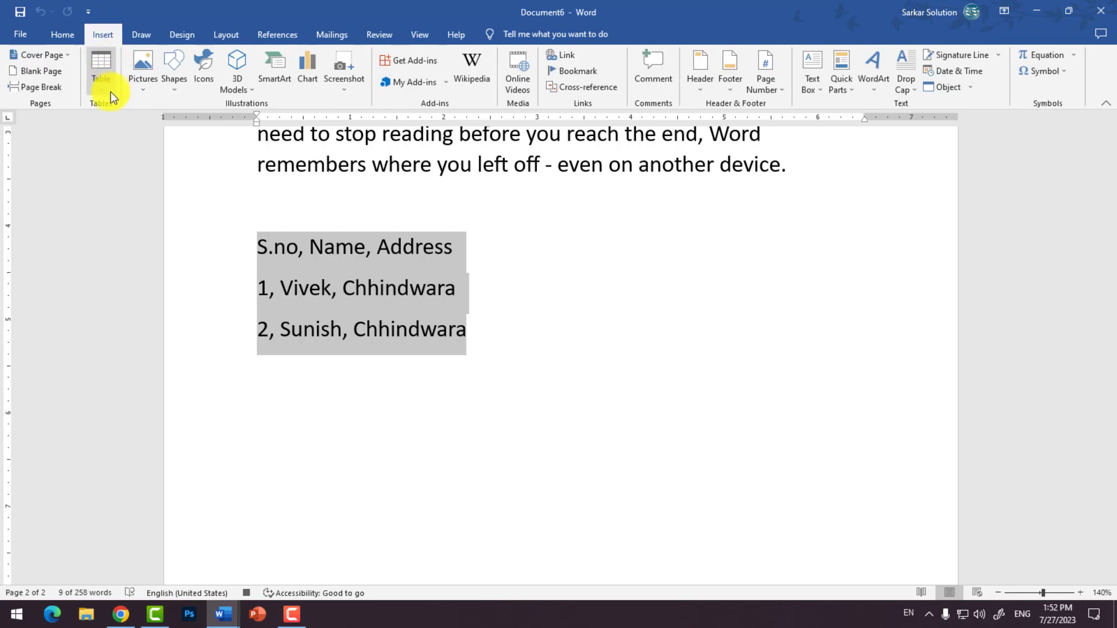
left_click(107, 88)
left_click(142, 265)
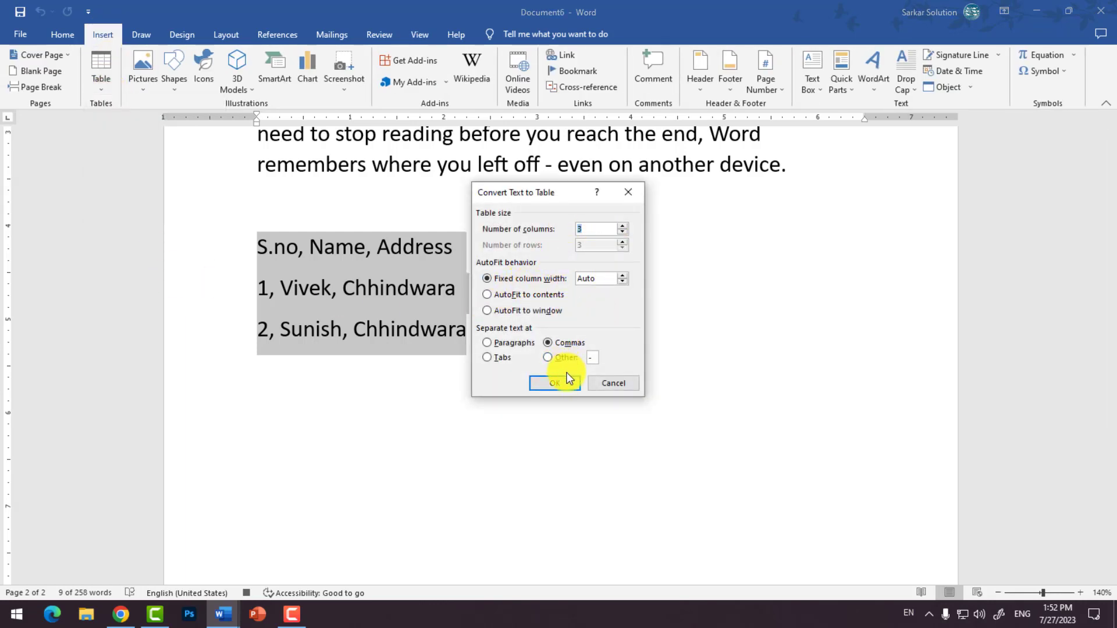
left_click(567, 381)
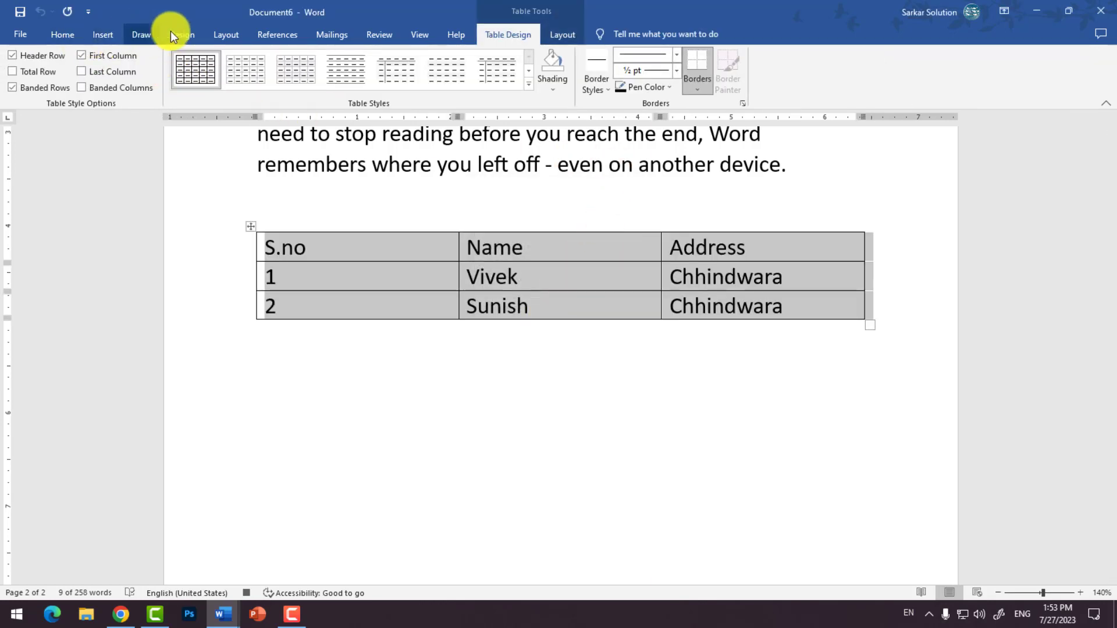
Stop the macro recording after the text-to-table conversion
left_click(424, 32)
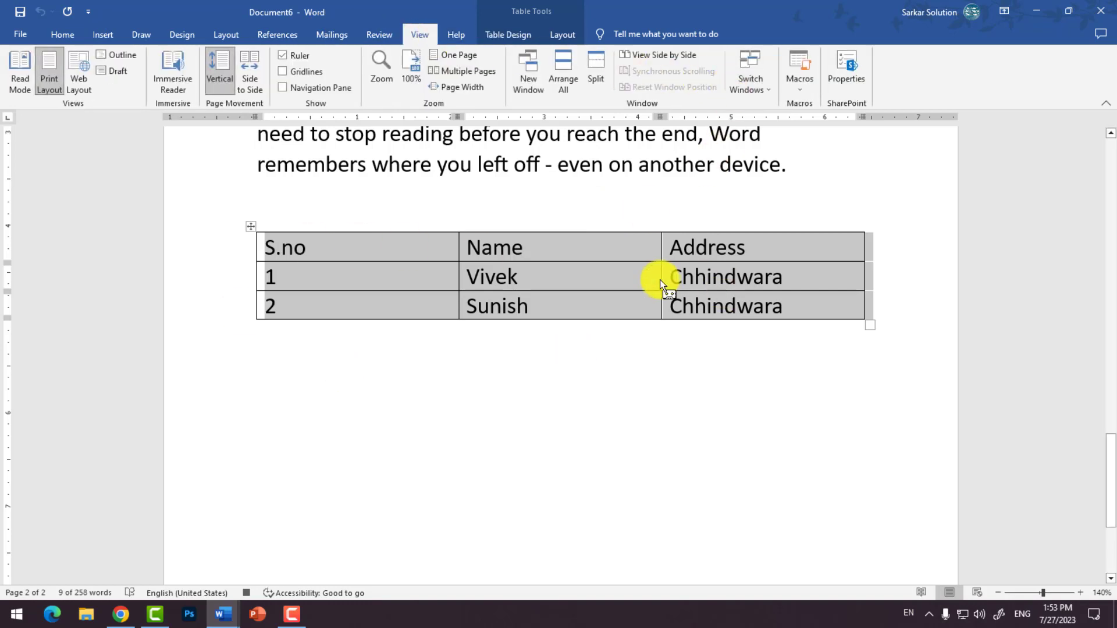
left_click(798, 83)
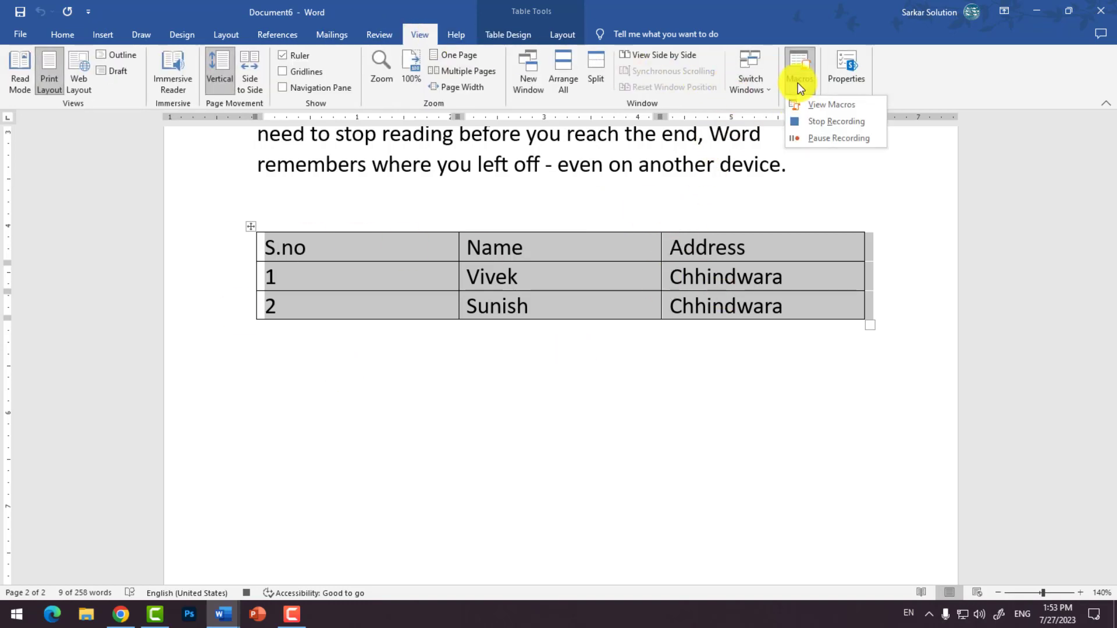
left_click(812, 124)
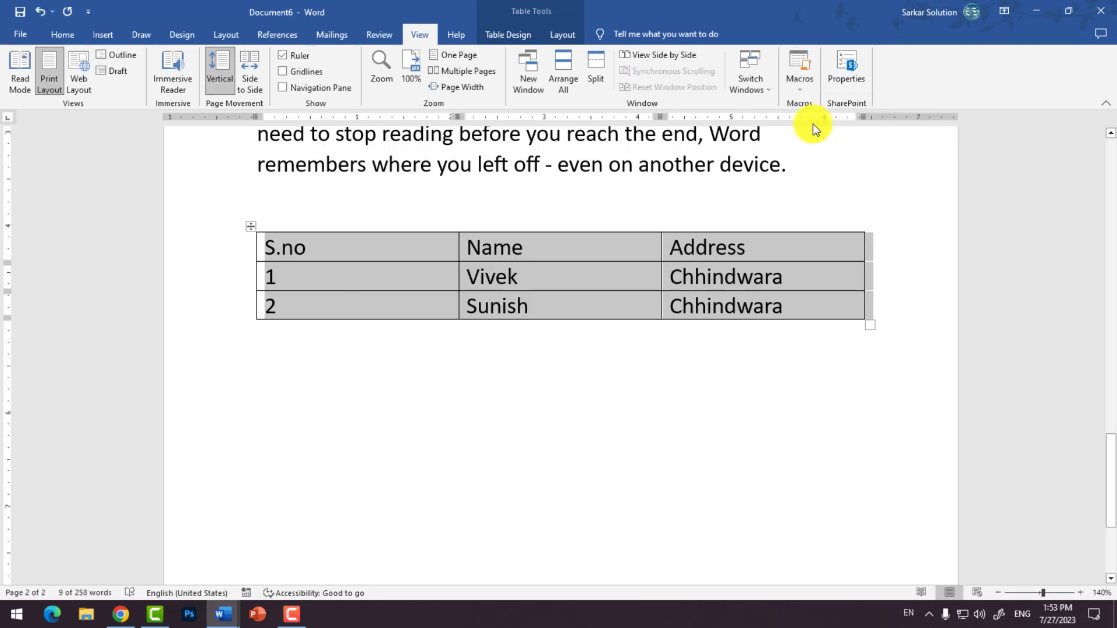
Select the whole table and start recording a new macro, Macro2, assigned to the shortcut Ctrl+6 and saved in Normal
left_click(633, 420)
left_click(250, 225)
left_click(807, 90)
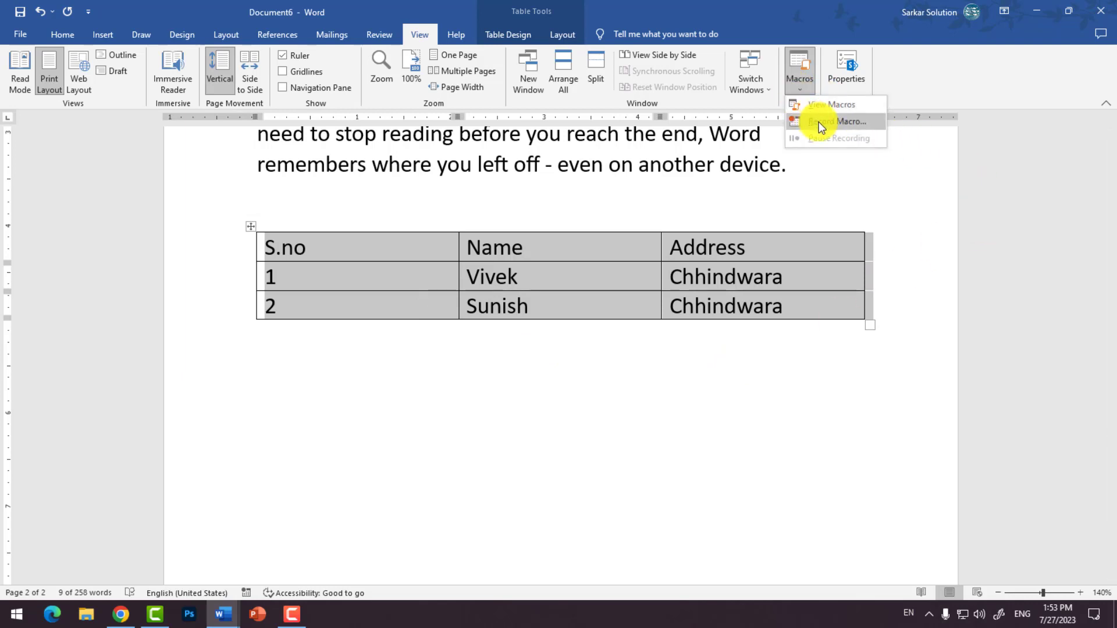
left_click(819, 121)
left_click(677, 240)
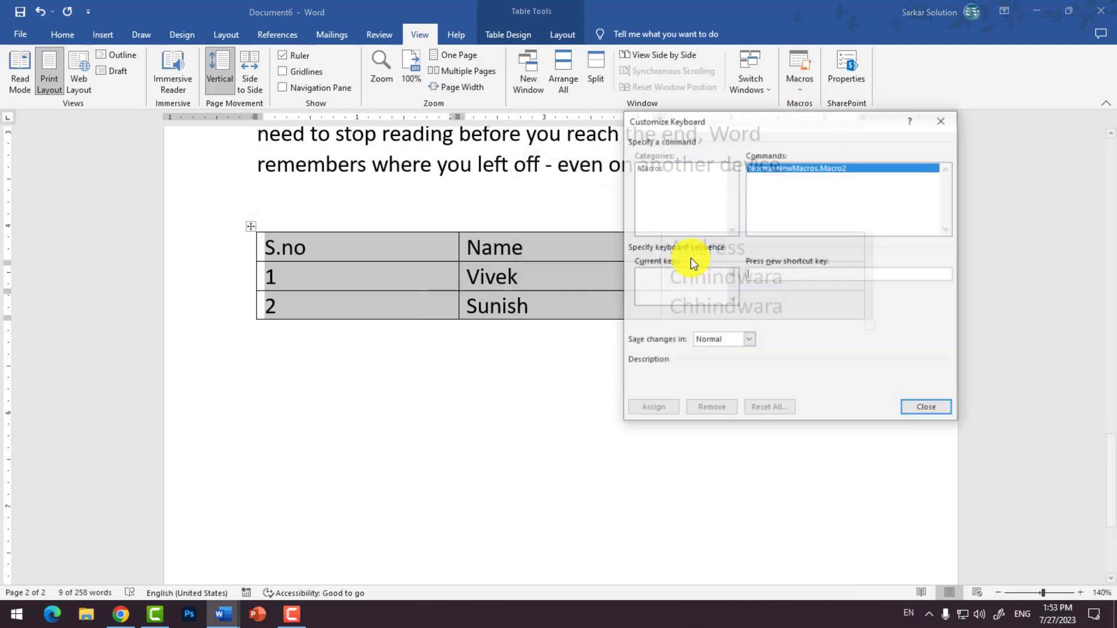
key("ctrl+6")
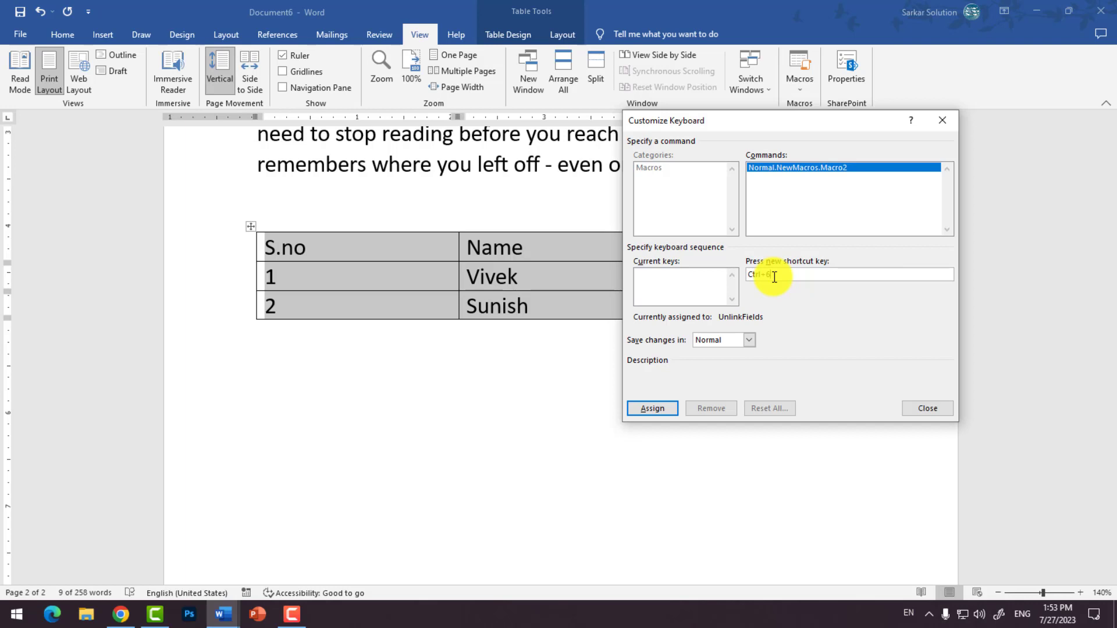
left_click(663, 407)
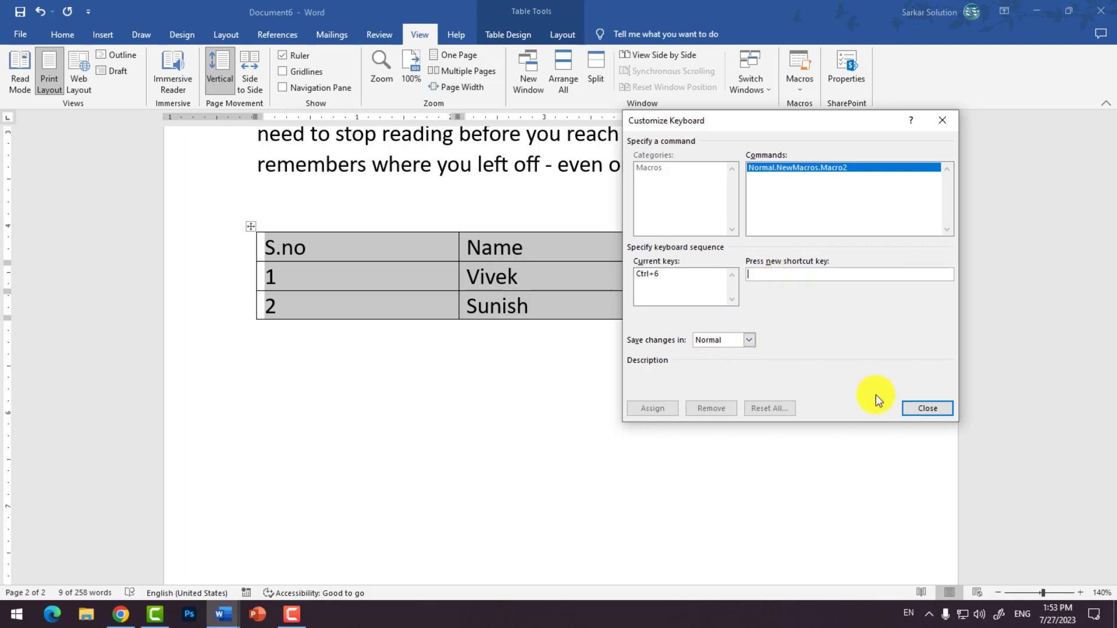
left_click(927, 409)
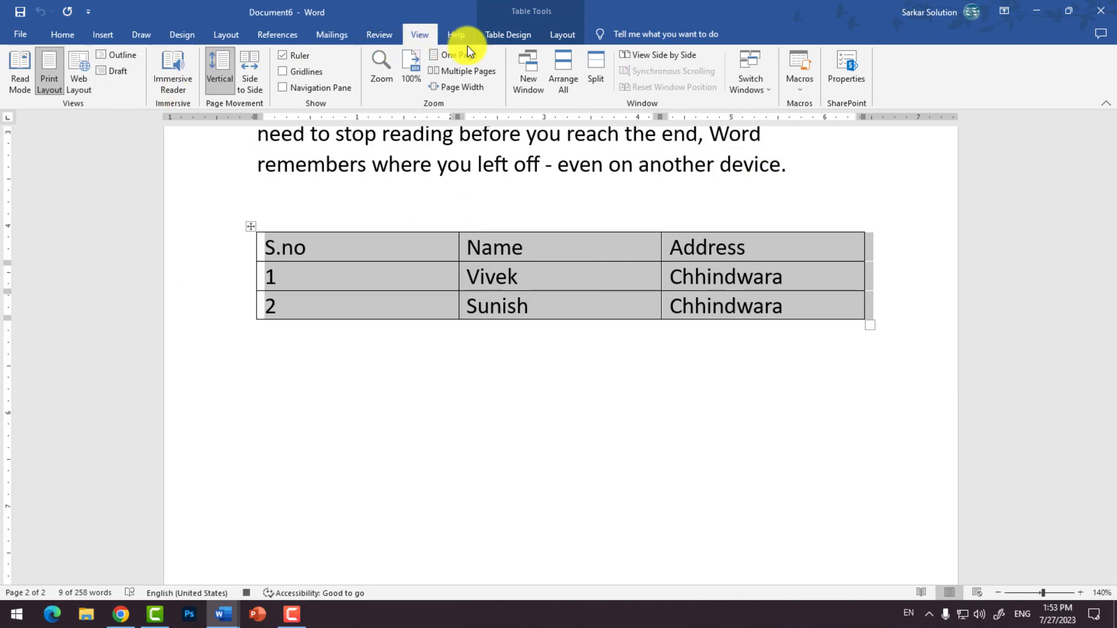
Convert the selected table to text, separating the text with commas
left_click(564, 35)
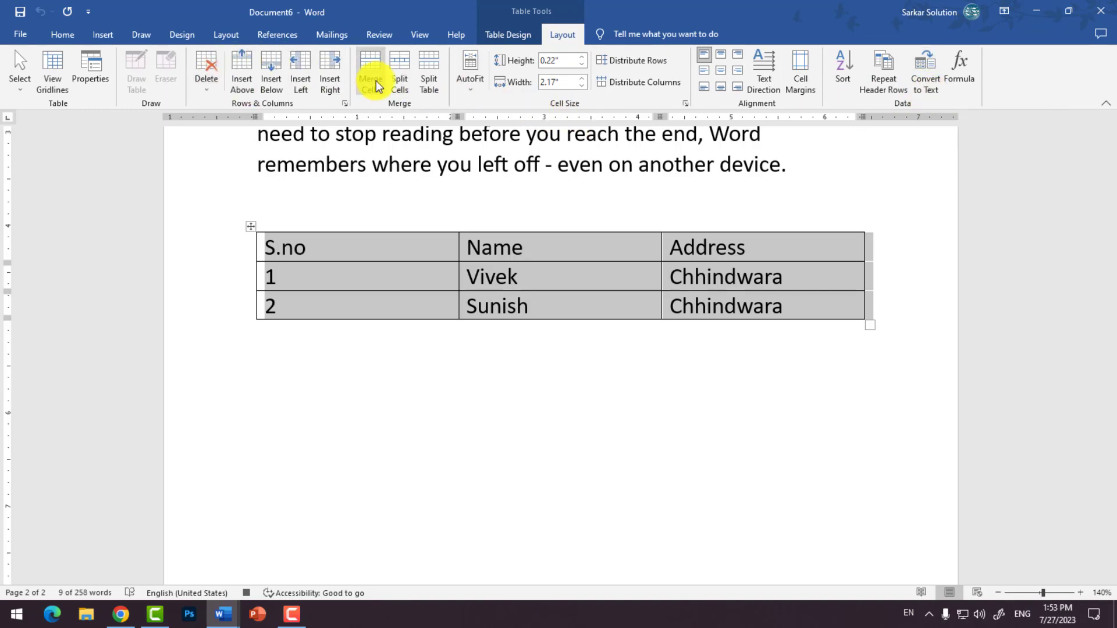
left_click(929, 87)
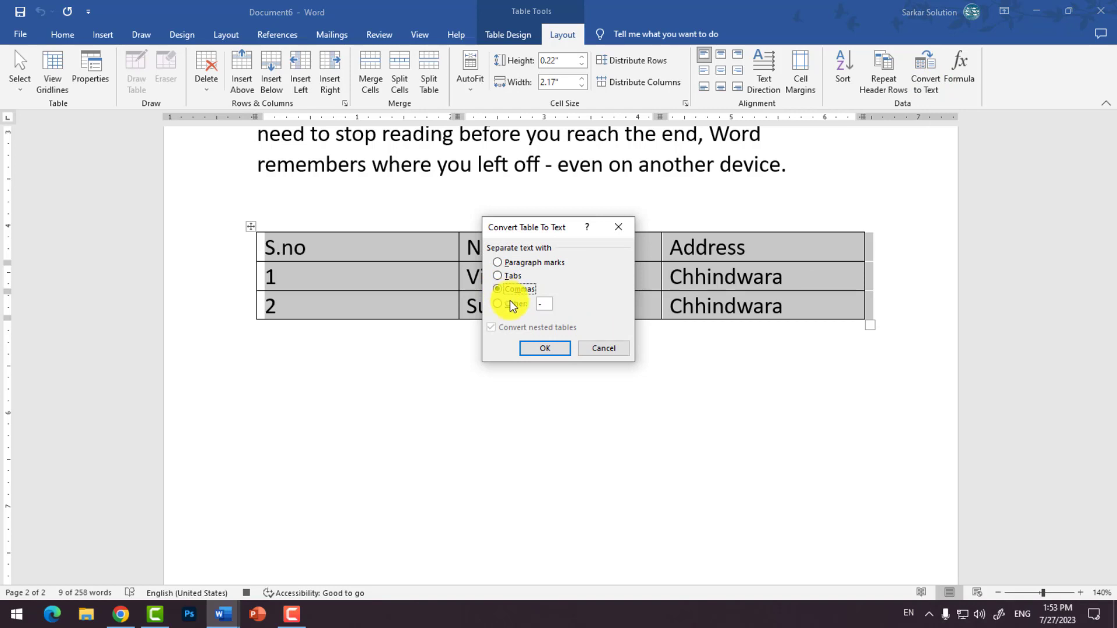
left_click(544, 348)
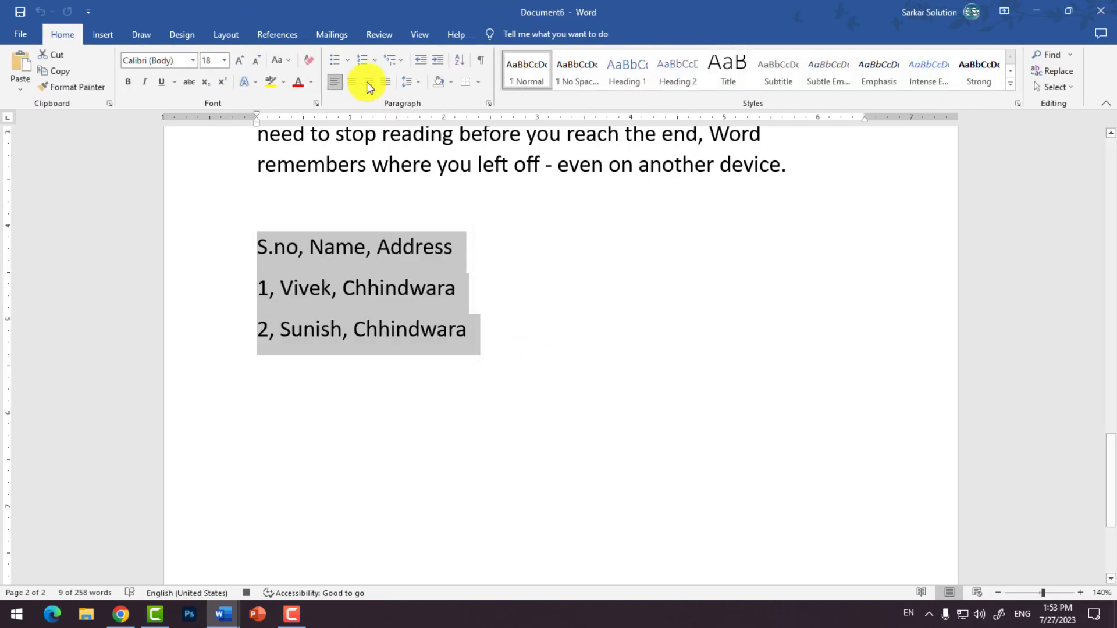
Stop the macro recording after the table-to-text conversion
left_click(414, 34)
left_click(801, 92)
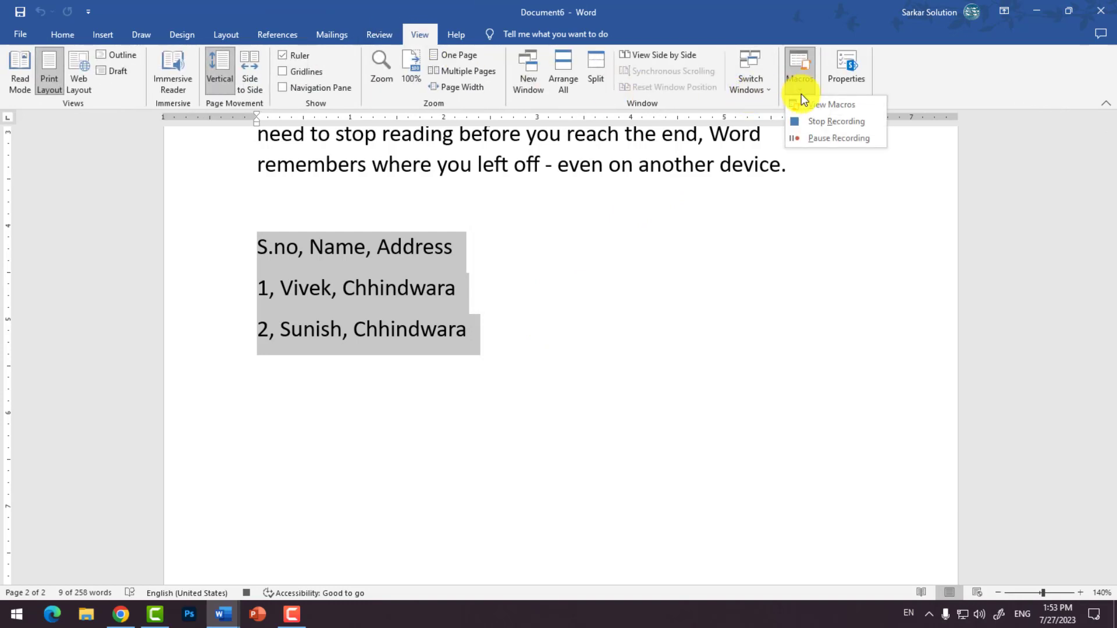
left_click(816, 121)
Test both macros: run the Ctrl+5 macro on the three comma-separated lines and the Ctrl+6 macro on the resulting table
left_click(517, 403)
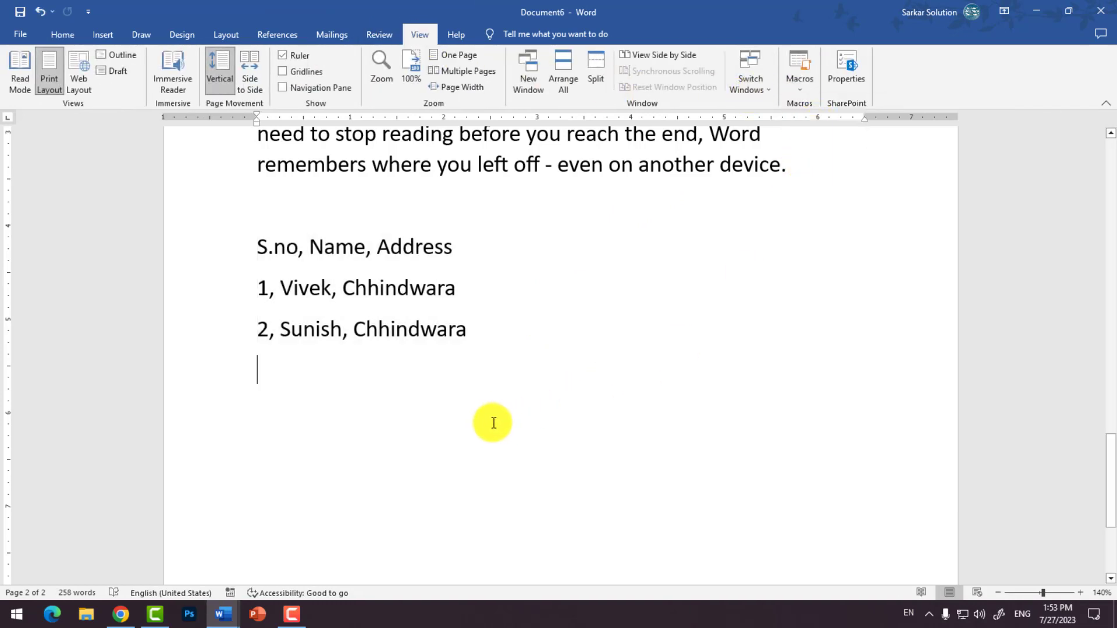
key("Return")
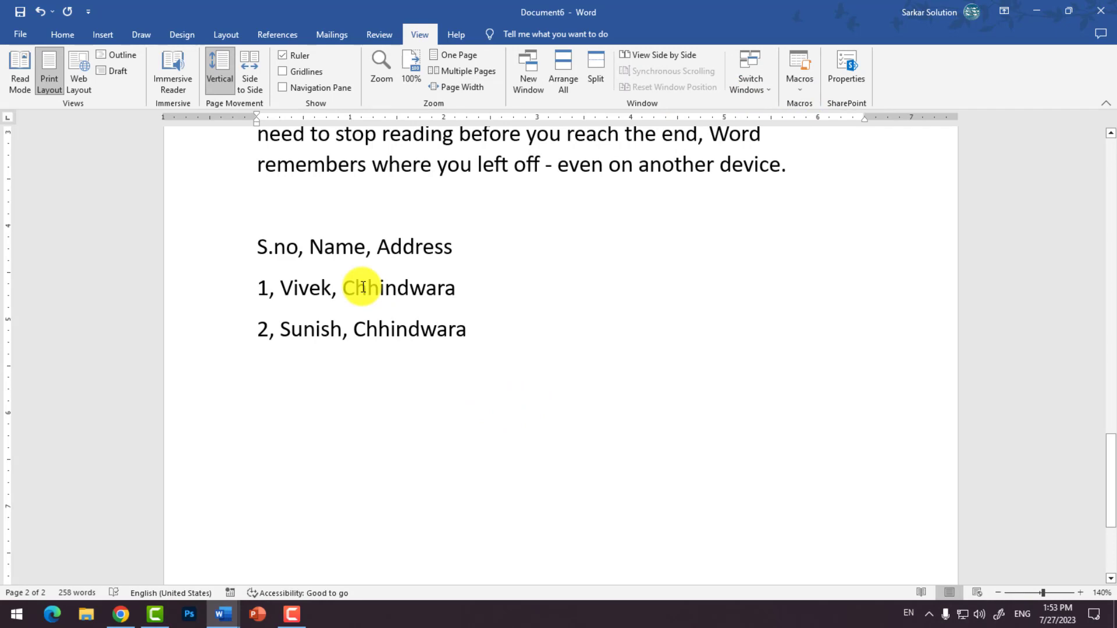
left_click_drag(256, 251, 448, 332)
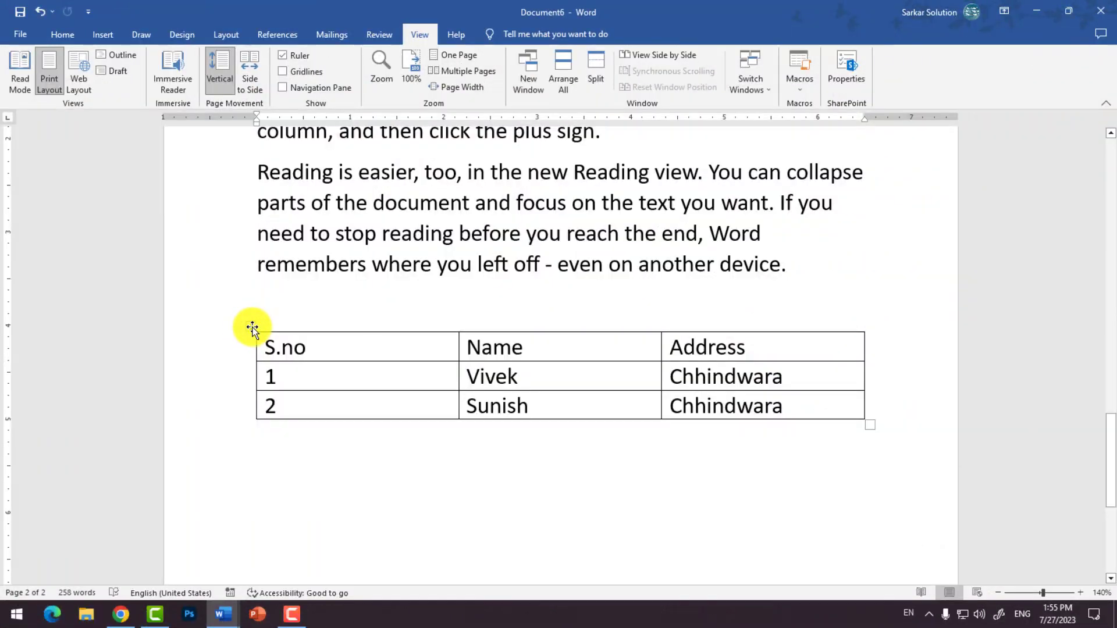
left_click(251, 326)
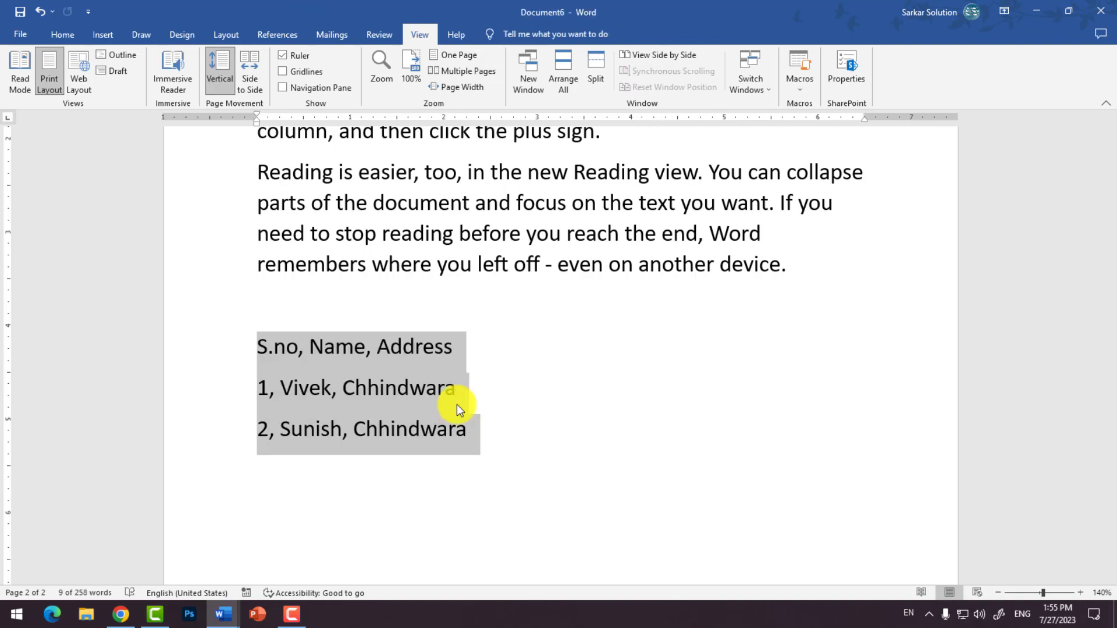
left_click(798, 89)
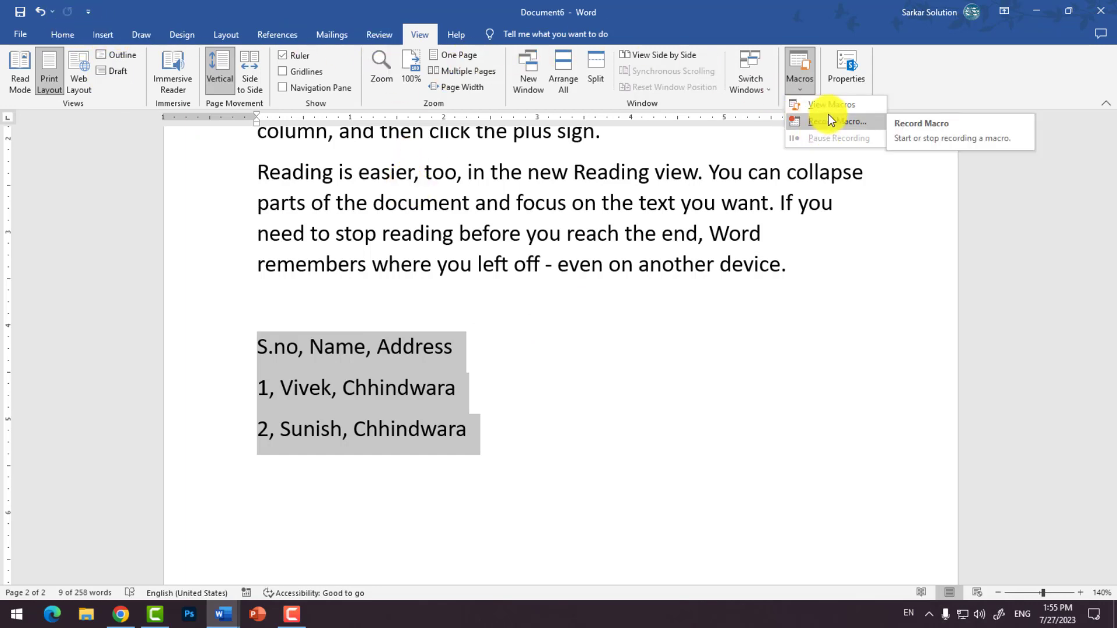
left_click(513, 401)
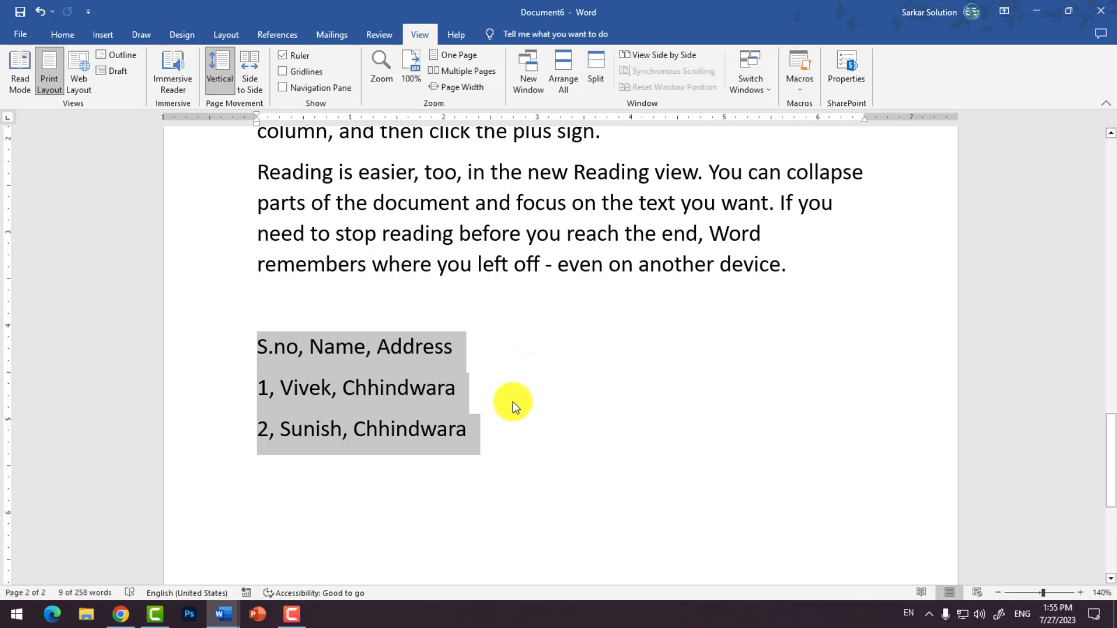
left_click(55, 34)
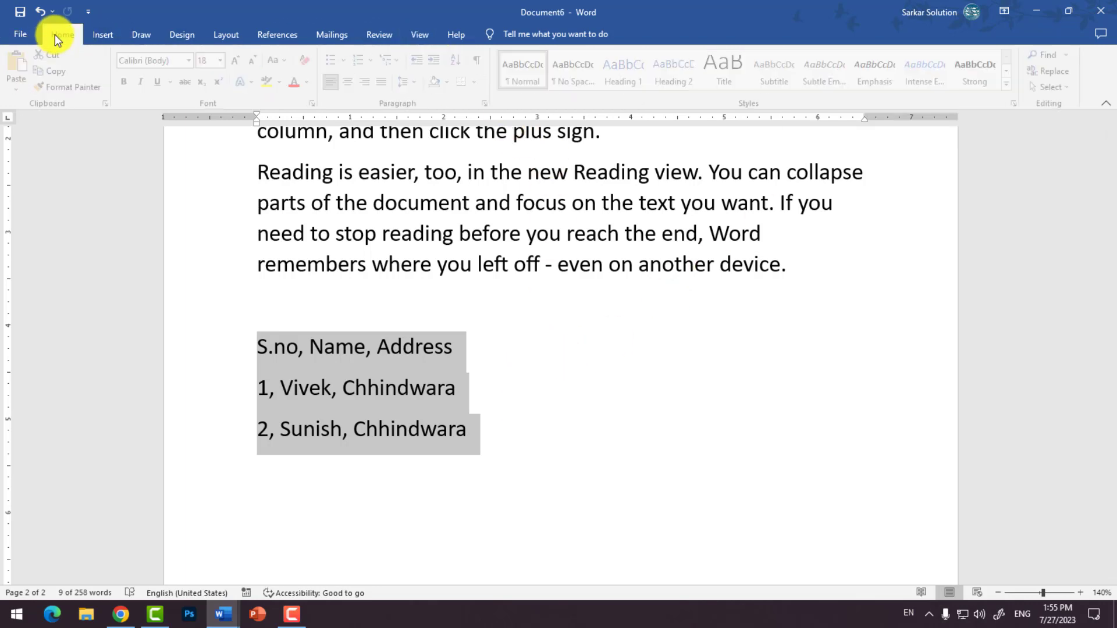
left_click(107, 38)
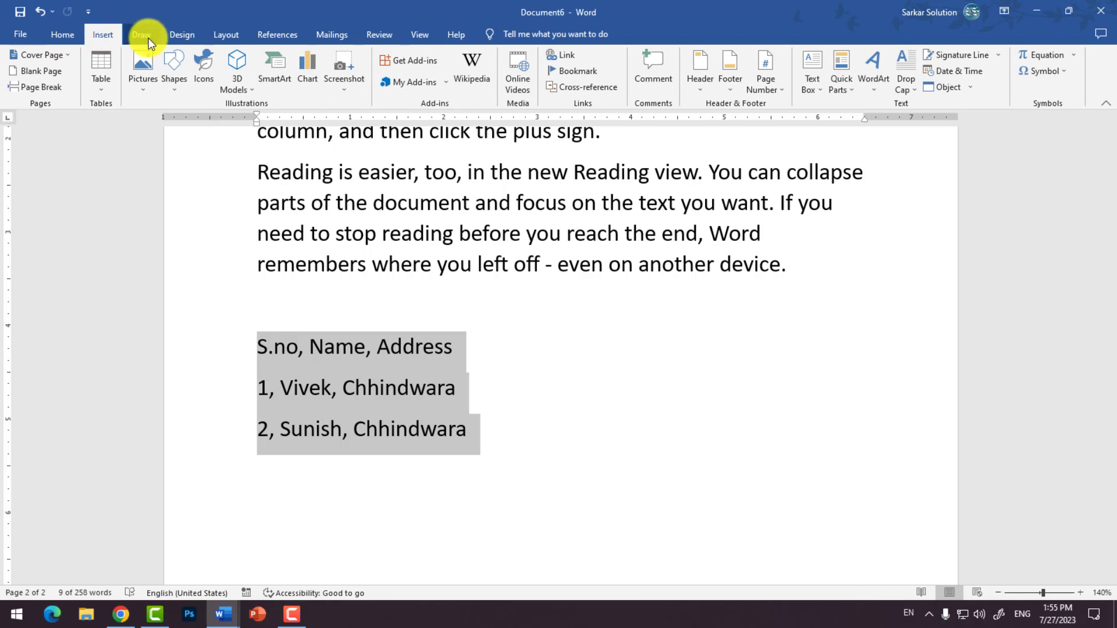
left_click(189, 35)
left_click(229, 34)
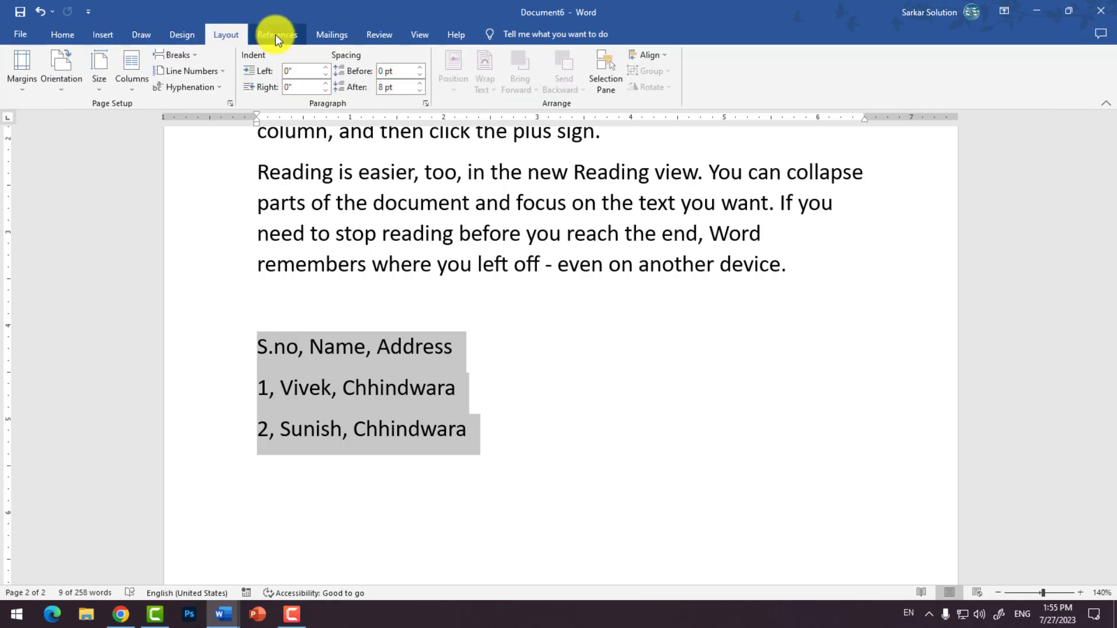
left_click(281, 35)
left_click(349, 36)
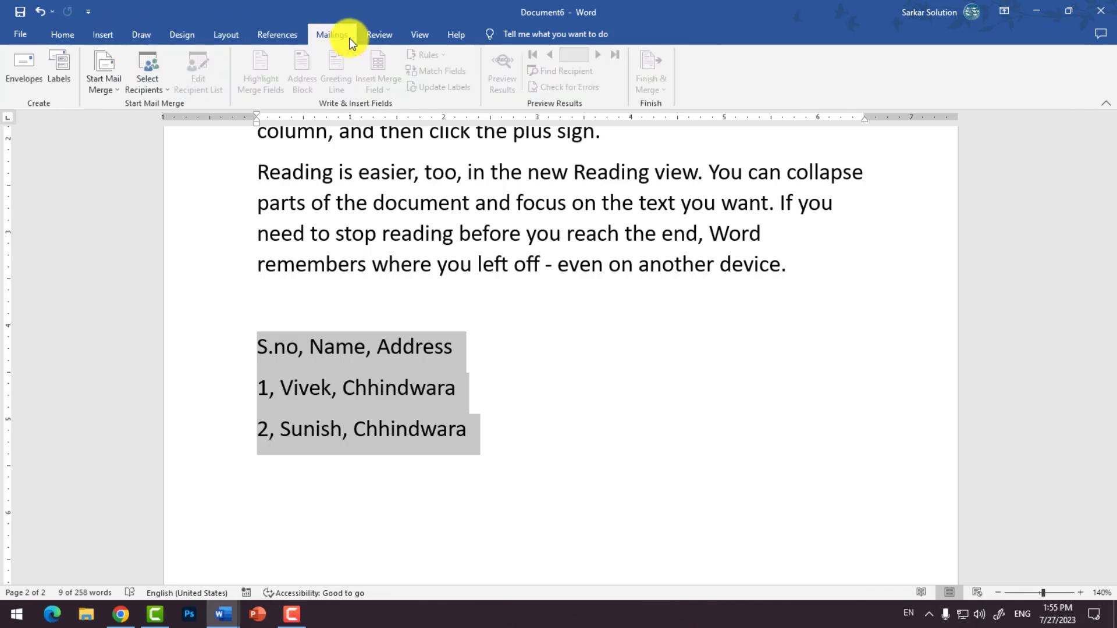
left_click(379, 36)
left_click(420, 35)
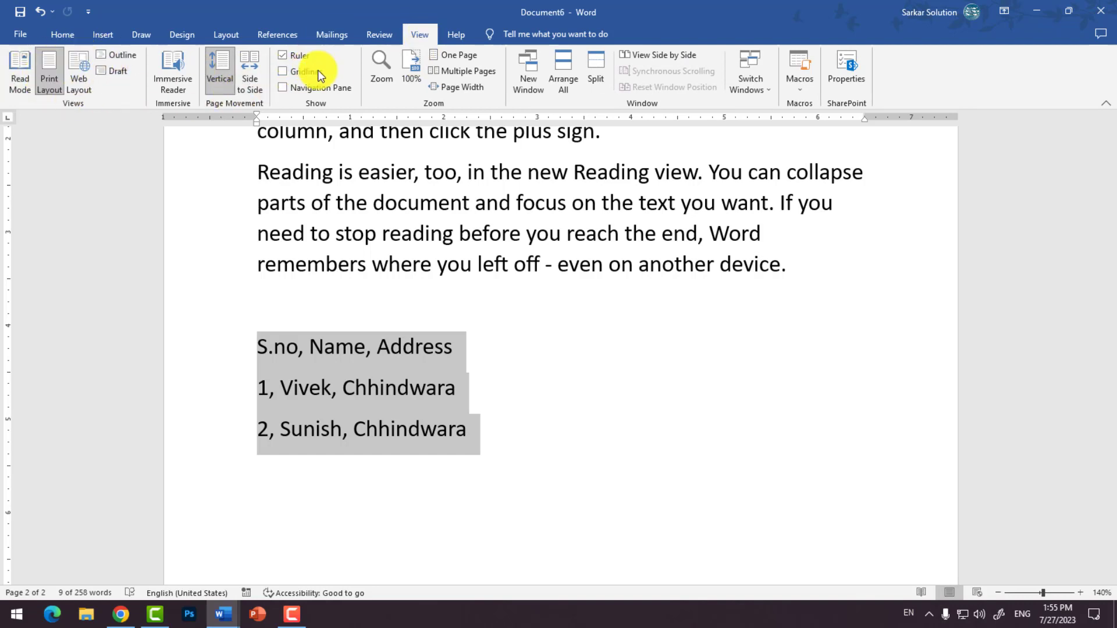
left_click(1079, 593)
left_click(1080, 593)
left_click(1080, 593)
left_click(1079, 593)
left_click(1079, 593)
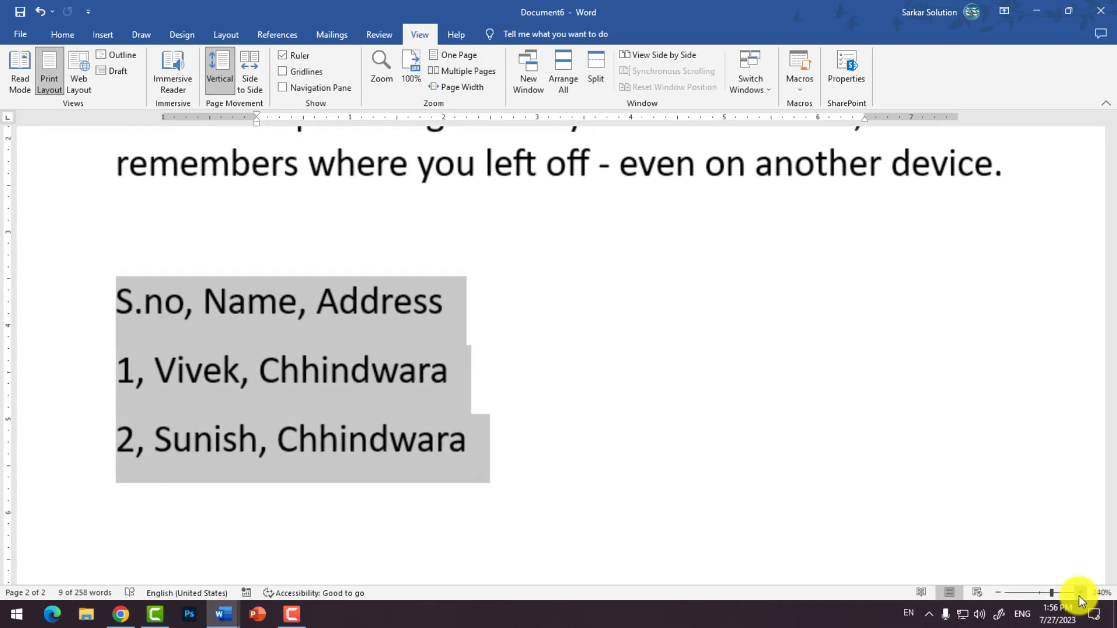
left_click(1080, 593)
left_click(998, 593)
left_click(998, 592)
left_click(998, 593)
left_click(998, 593)
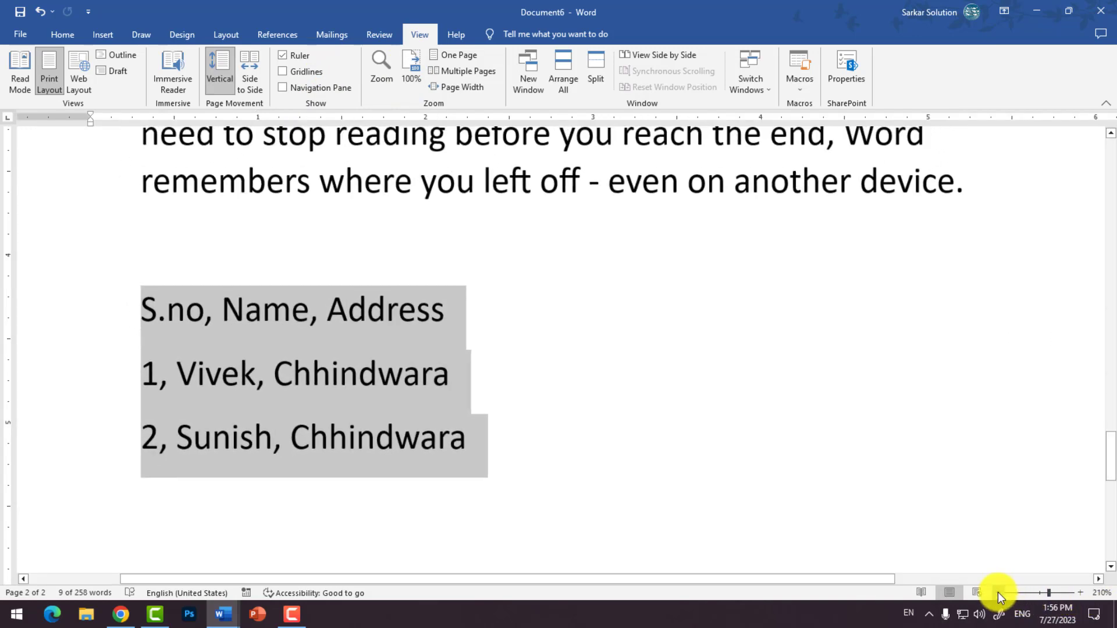
left_click(998, 592)
left_click(998, 593)
left_click(999, 593)
left_click(998, 592)
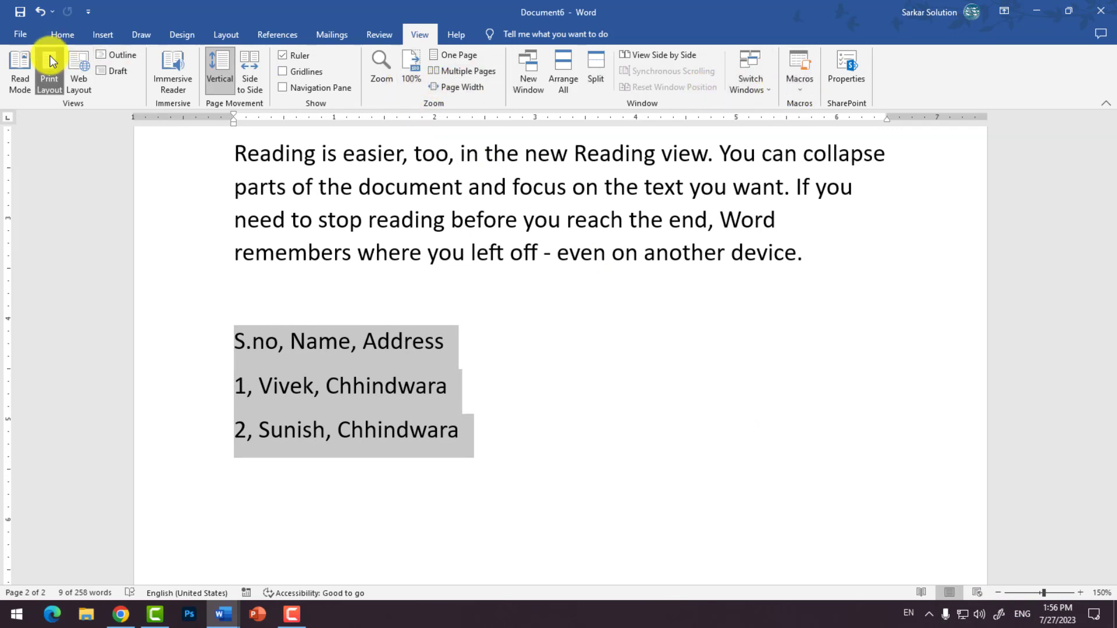
left_click(19, 33)
left_click(39, 105)
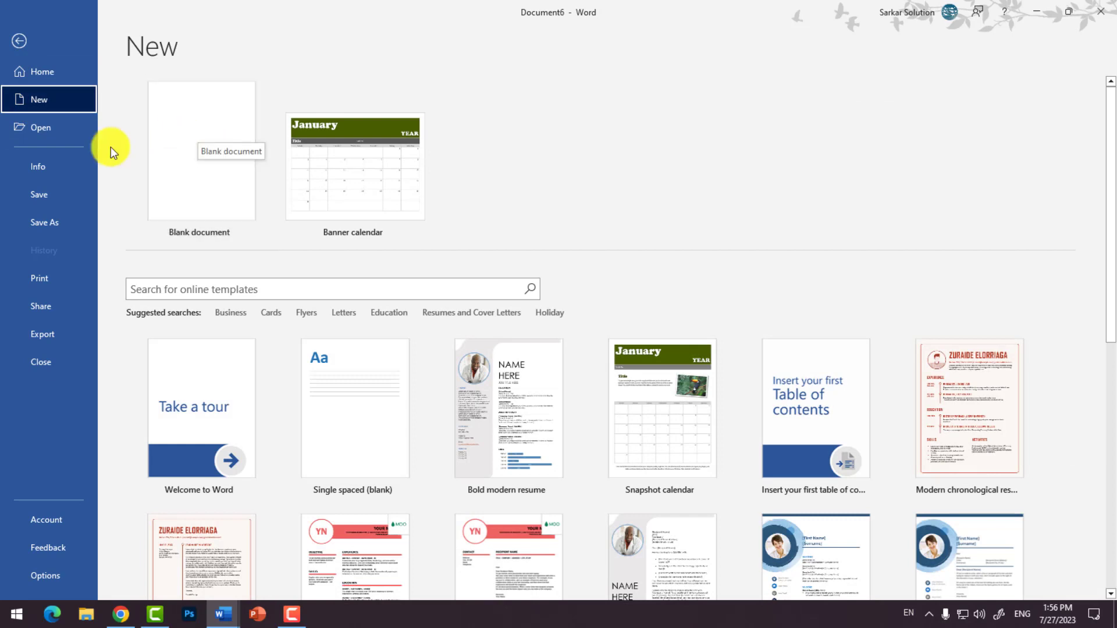
left_click(38, 133)
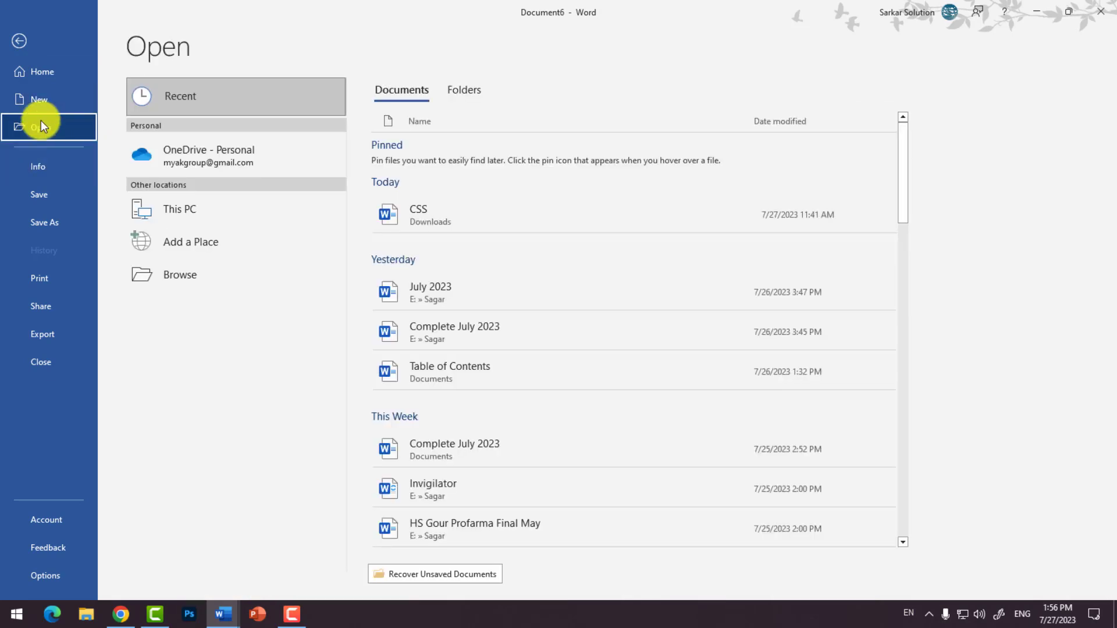
left_click(19, 41)
left_click(308, 285)
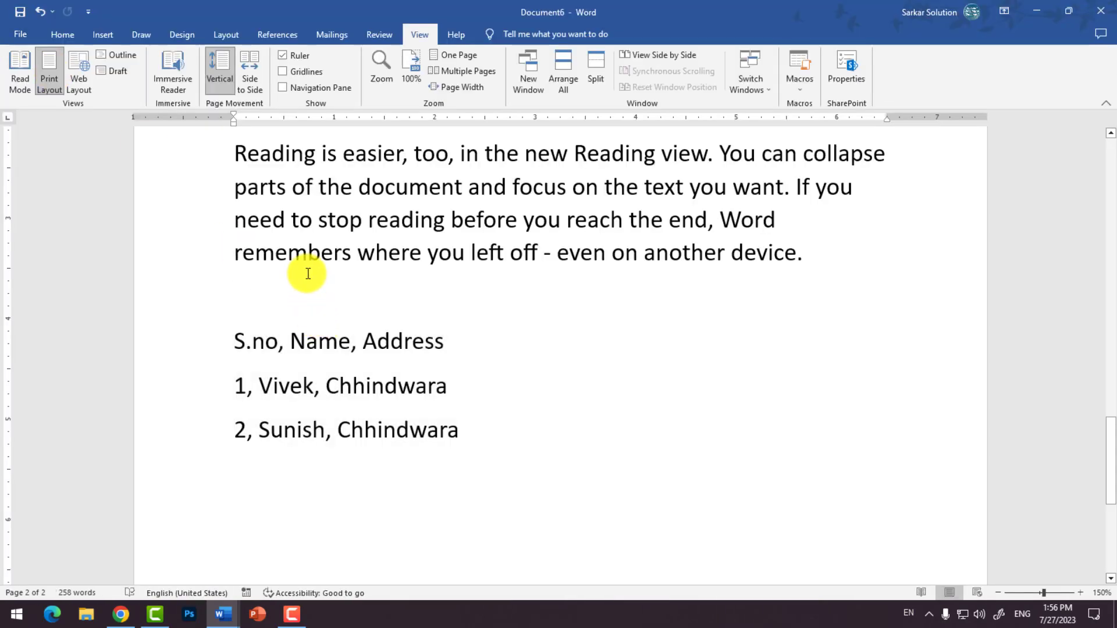
Save the document in the Downloads folder as a Word Document named "Video provides a powerful way to help you prove your point"
key("ctrl+s")
left_click(542, 334)
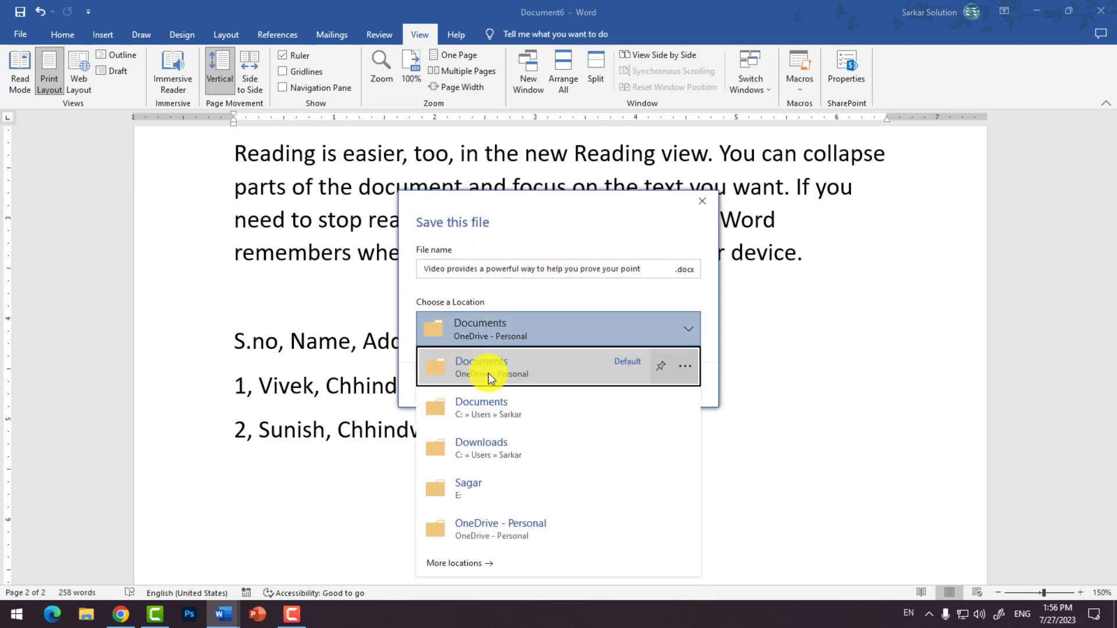
left_click(477, 410)
left_click(459, 382)
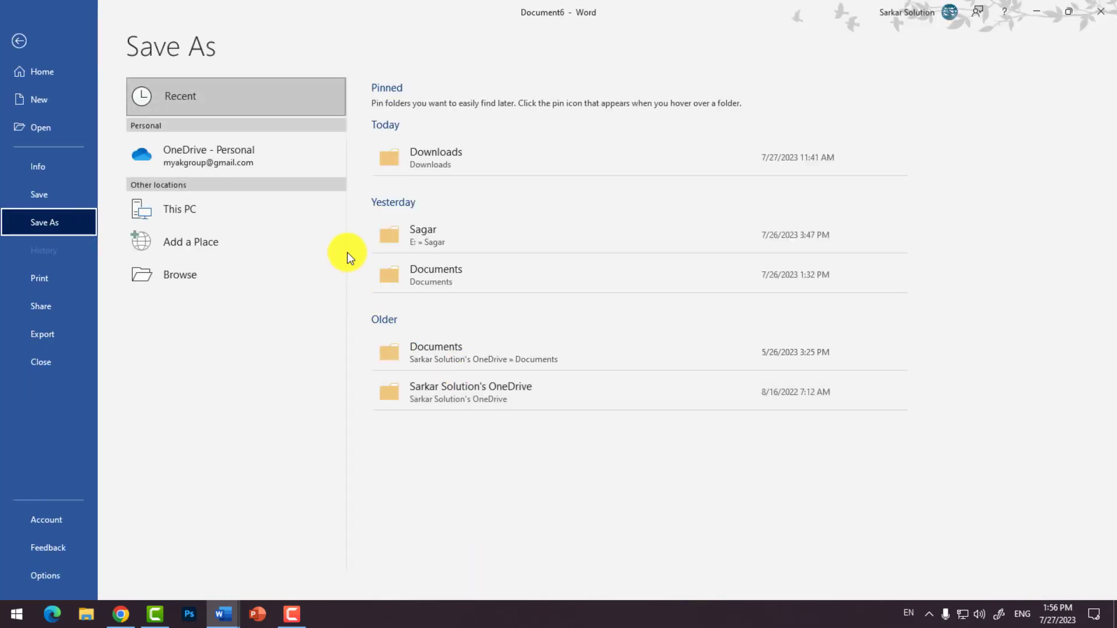
left_click(429, 157)
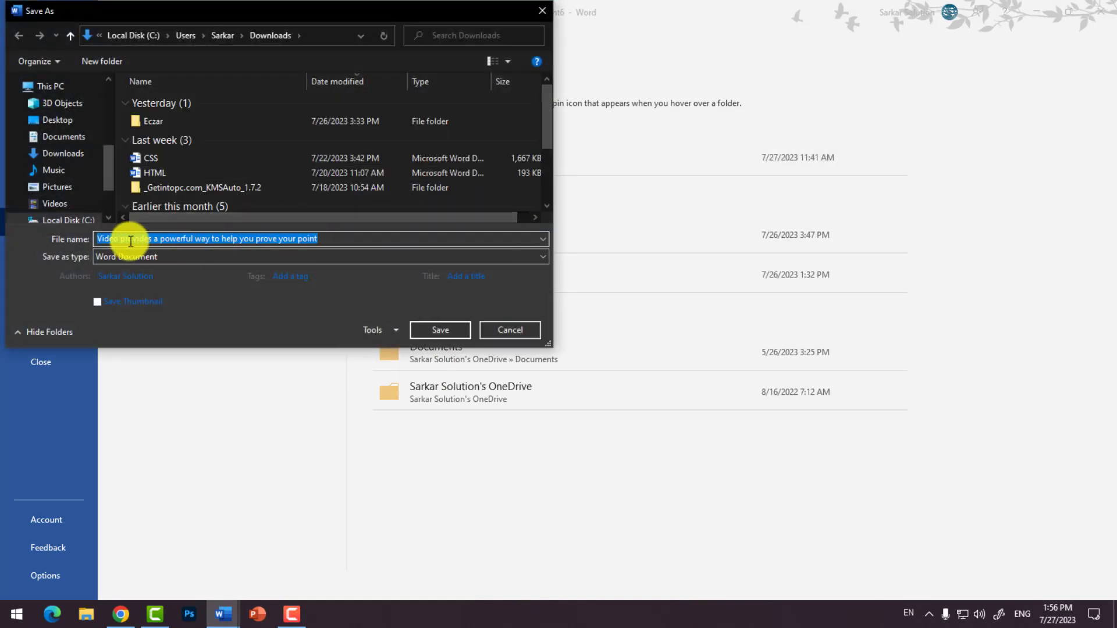
left_click(175, 261)
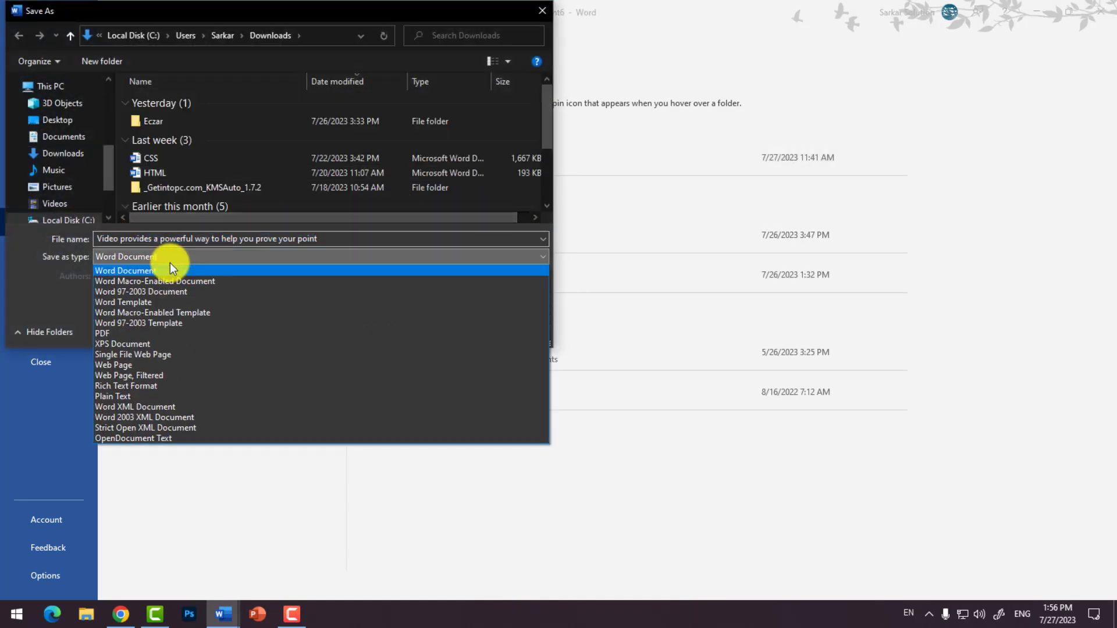
left_click(128, 271)
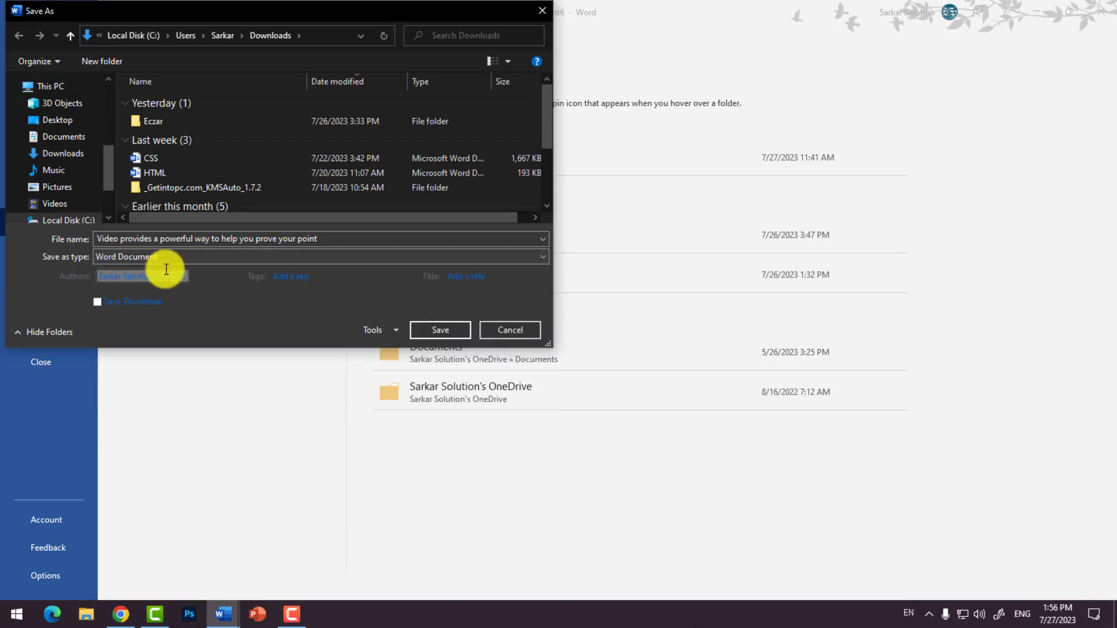
left_click(469, 338)
Close the saved document, the labels sheet, Document4 and the envelope in Document3, discarding any unsaved changes
left_click(1099, 10)
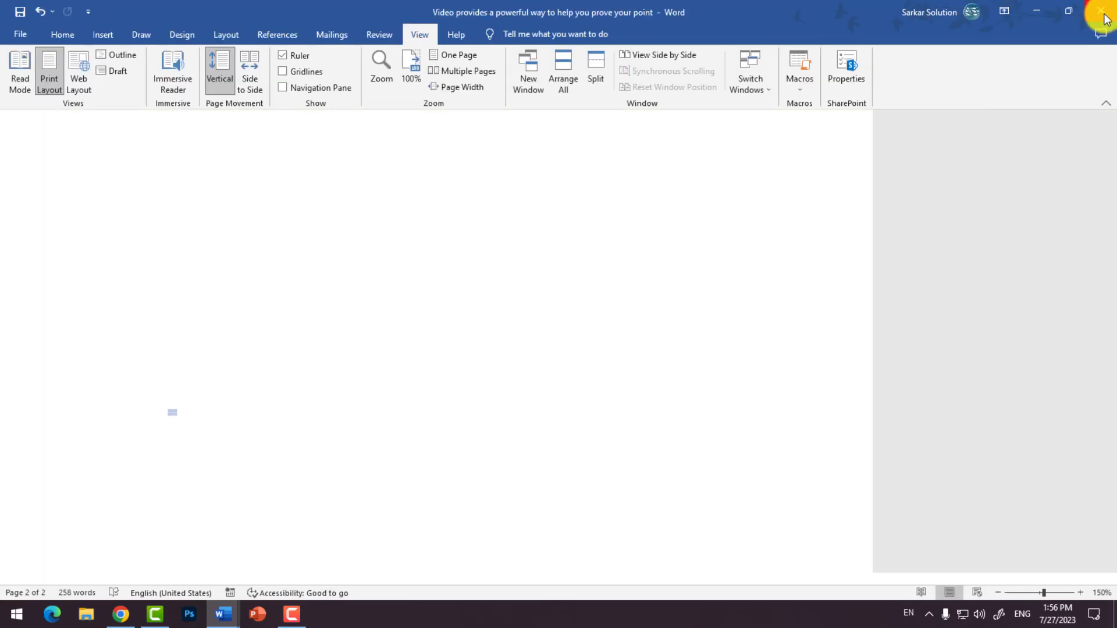
left_click(1100, 11)
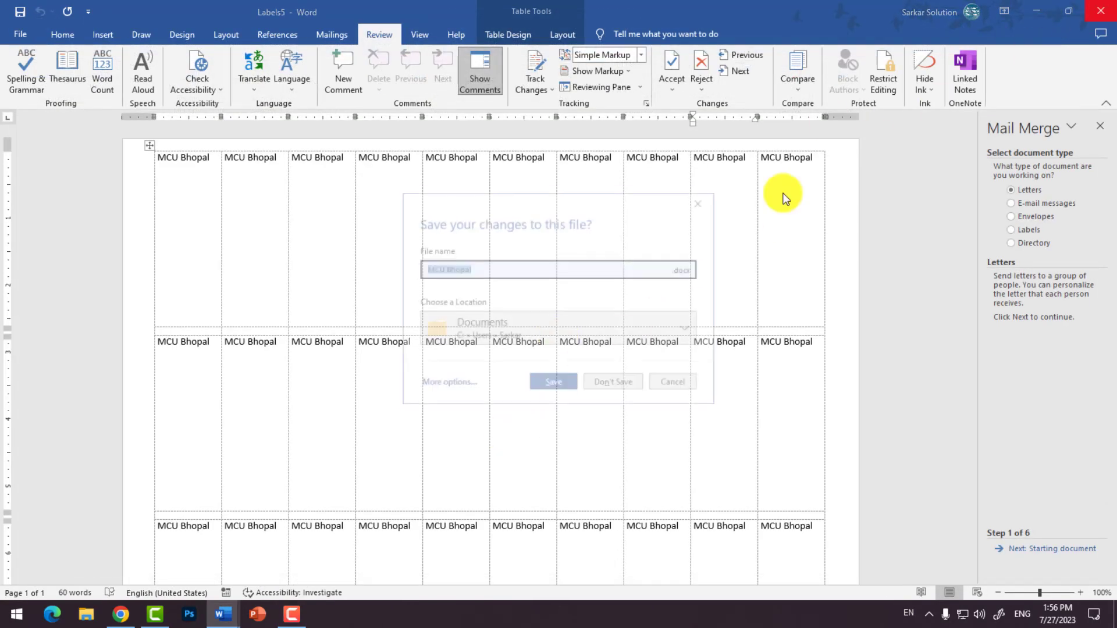
left_click(612, 378)
left_click(1100, 11)
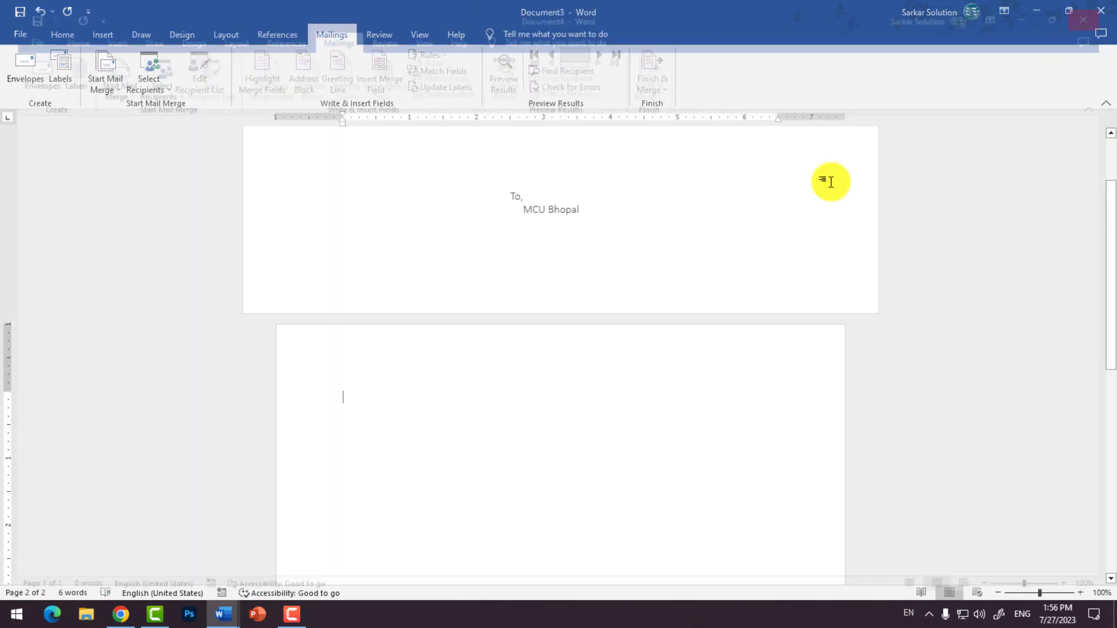
left_click(1111, 7)
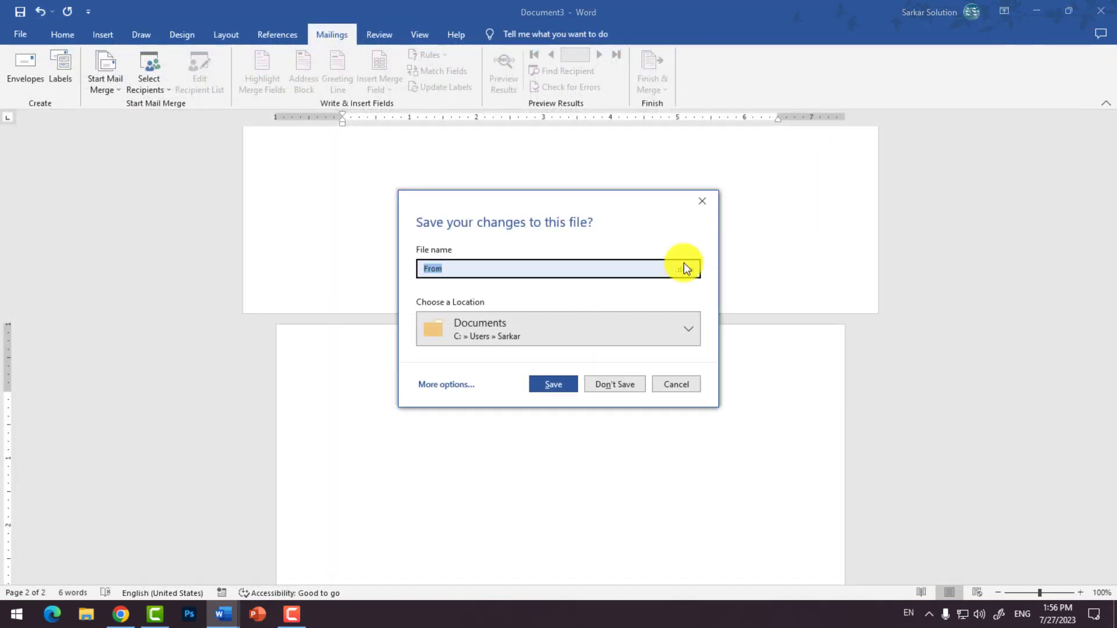
left_click(617, 381)
Close the student marks table, the merged letters and the mail merge main letter without saving them
left_click(1100, 11)
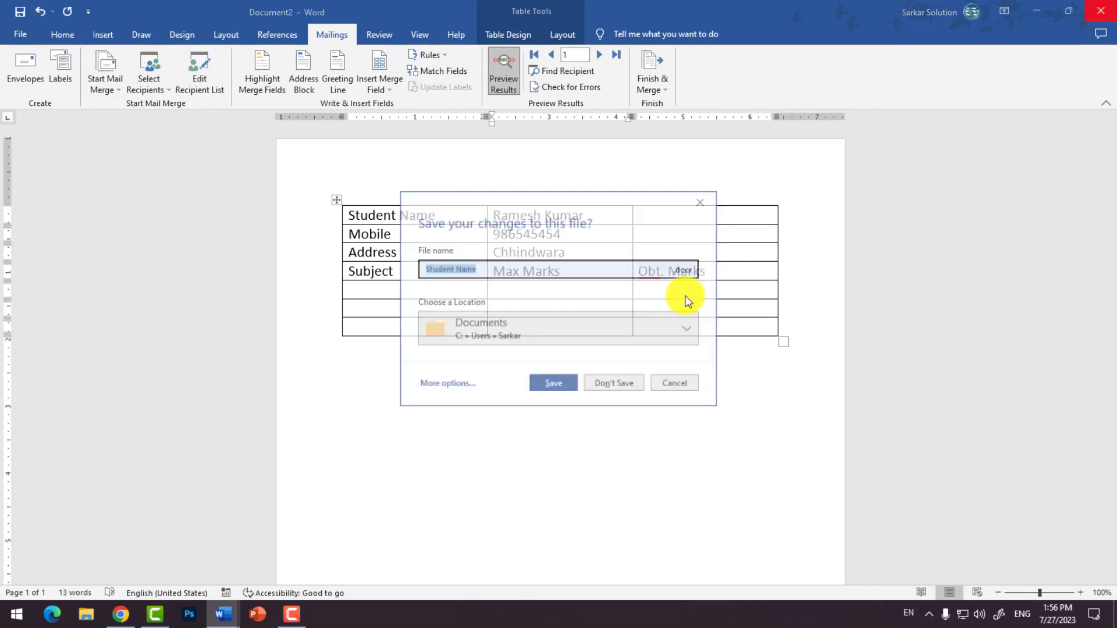
left_click(616, 382)
left_click(1100, 10)
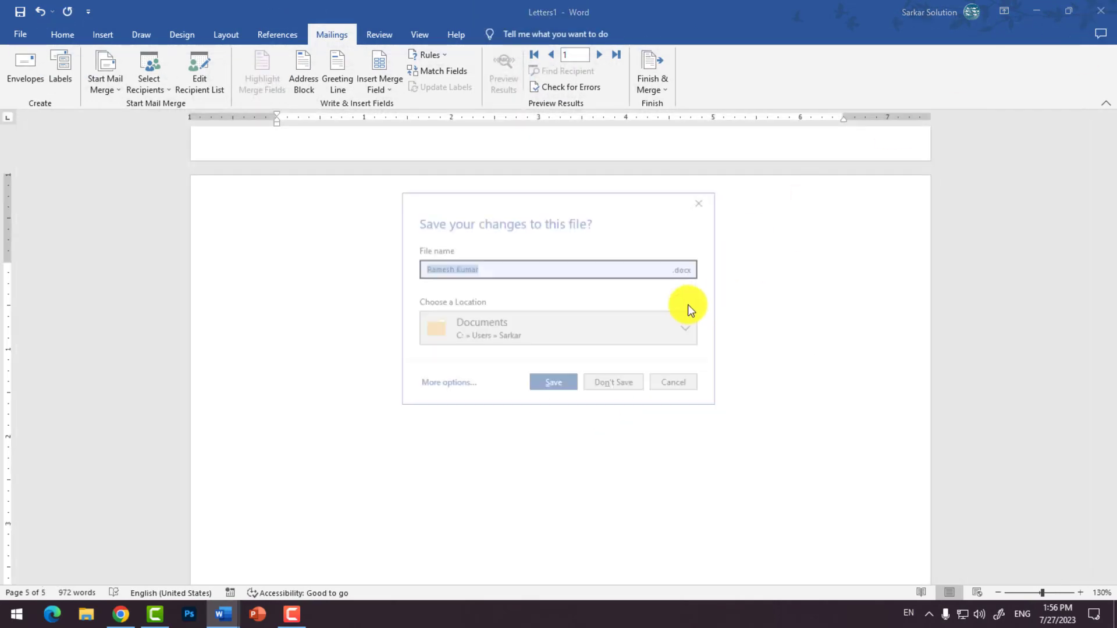
left_click(617, 386)
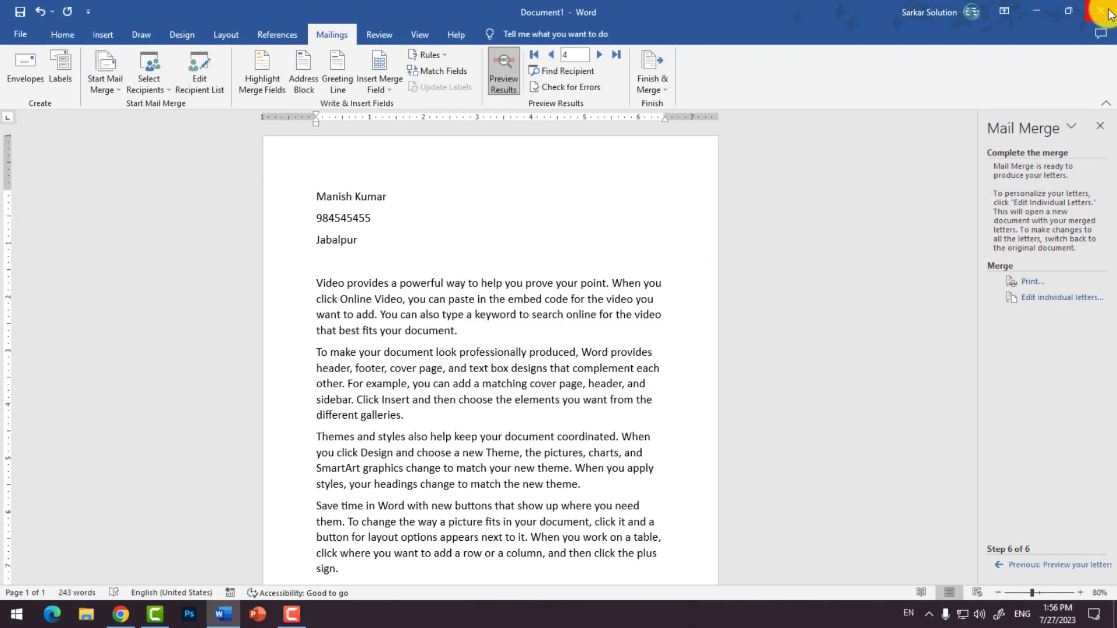
left_click(1104, 10)
left_click(616, 385)
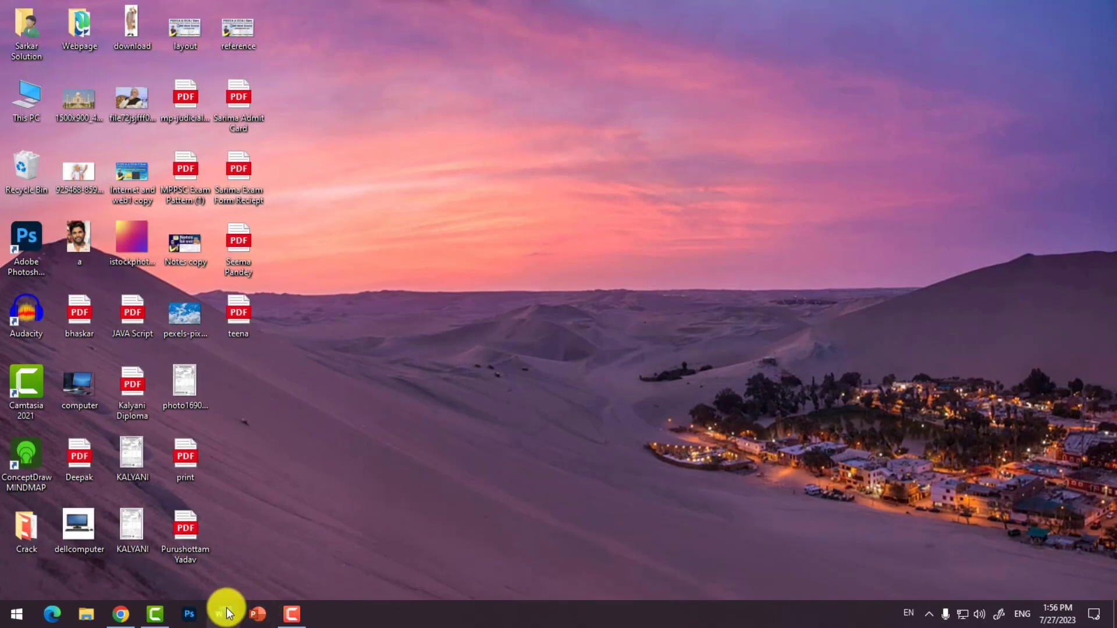
Start Word again and open the Header document from the Documents folder
left_click(225, 614)
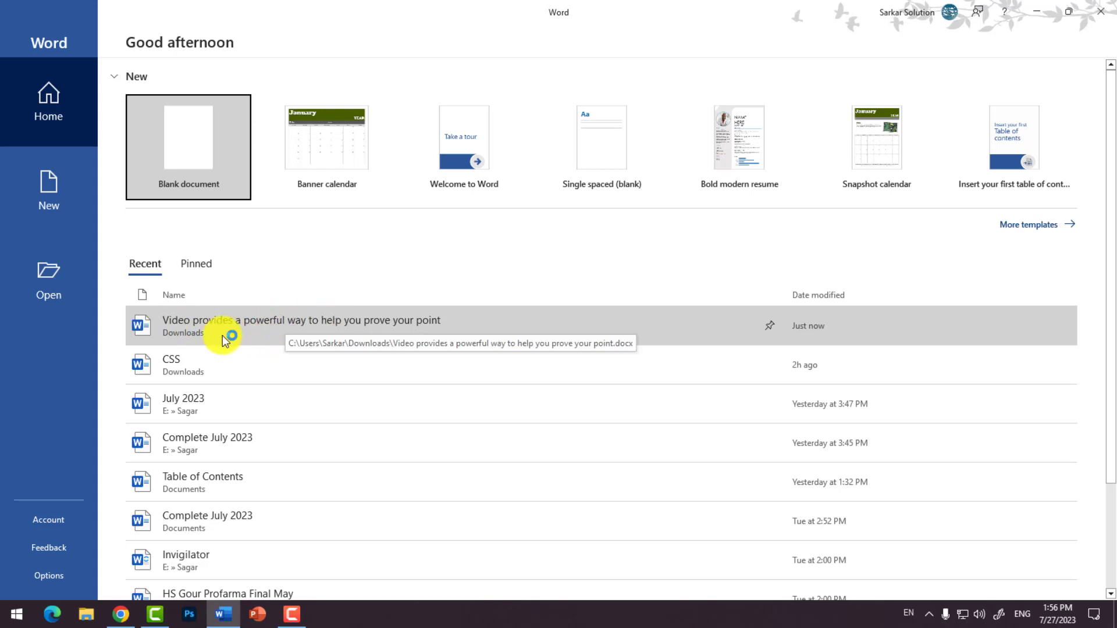
left_click(41, 290)
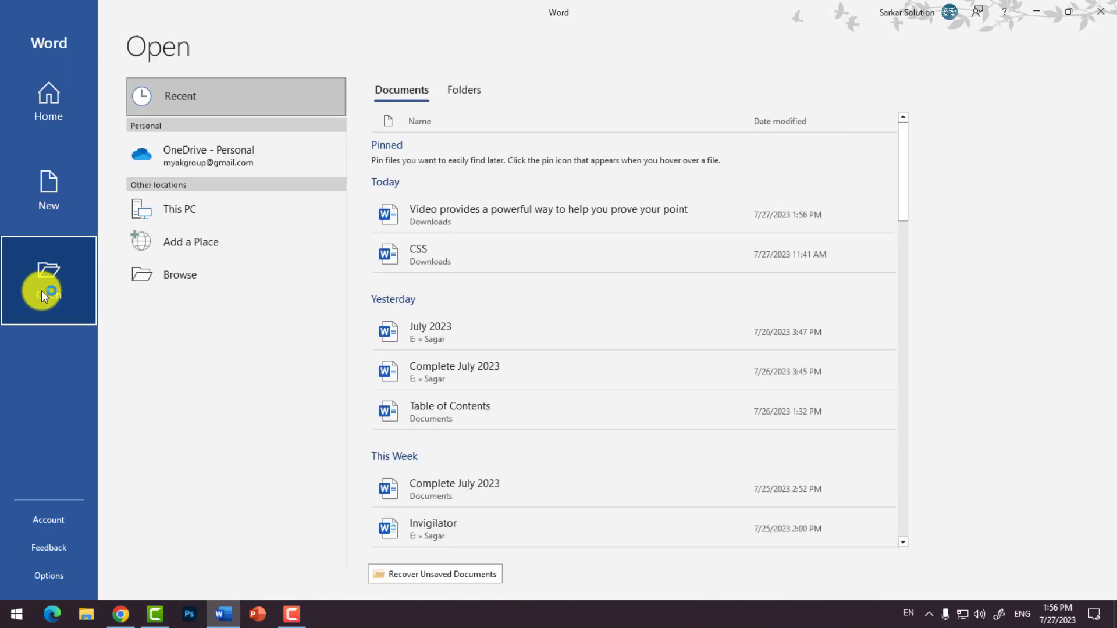
left_click(159, 280)
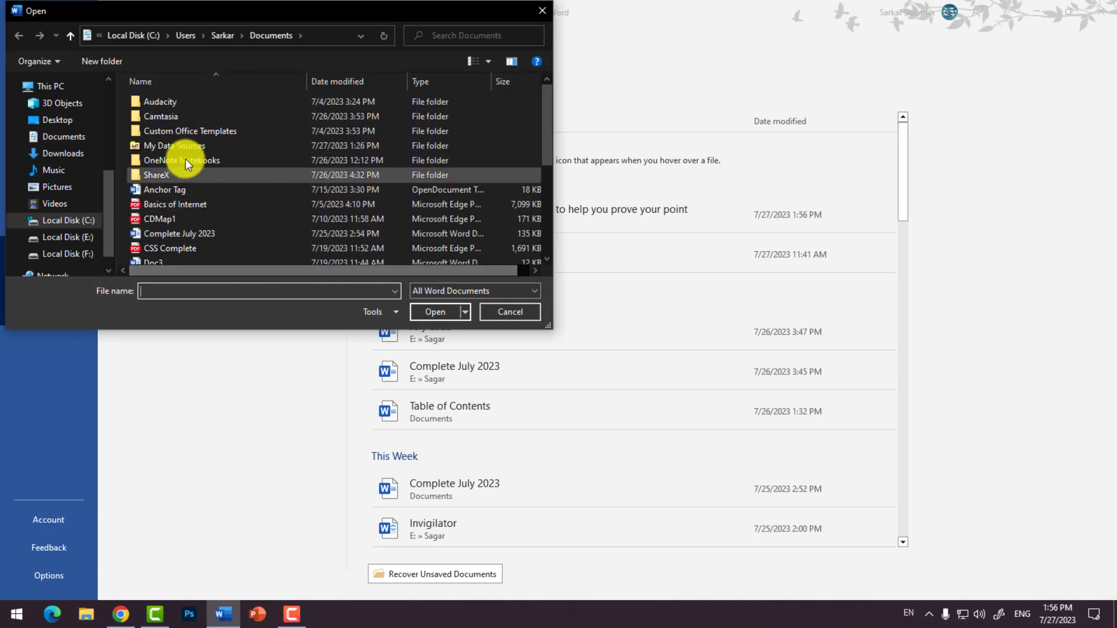
left_click(175, 220)
scroll(175, 222, "down", 3)
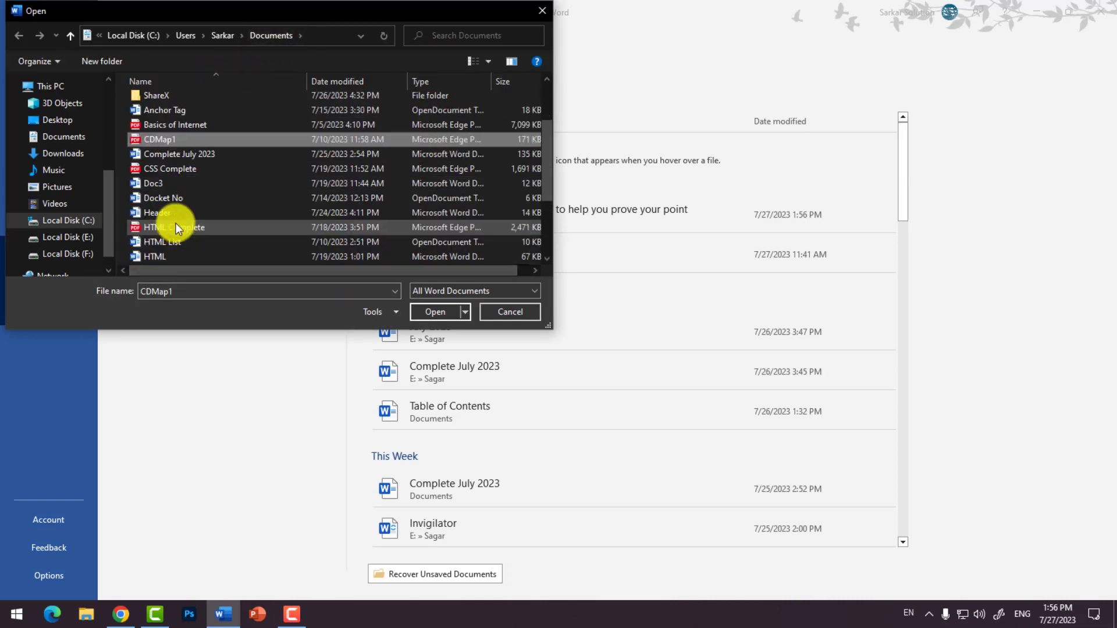
scroll(177, 174, "down", 2)
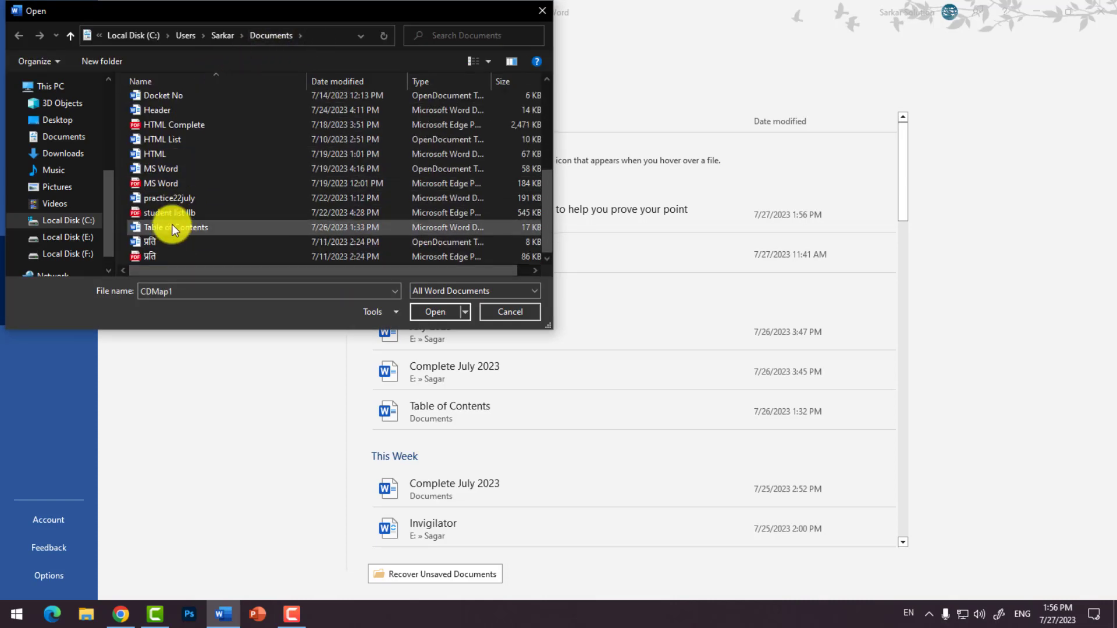
scroll(172, 232, "up", 4)
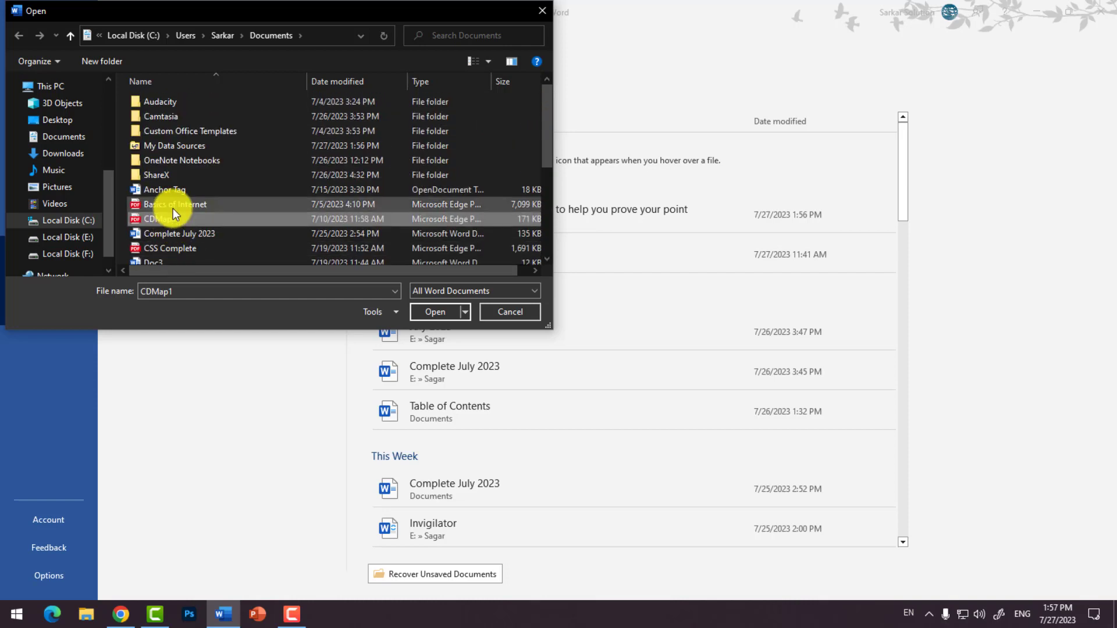
scroll(180, 233, "down", 4)
scroll(173, 168, "up", 2)
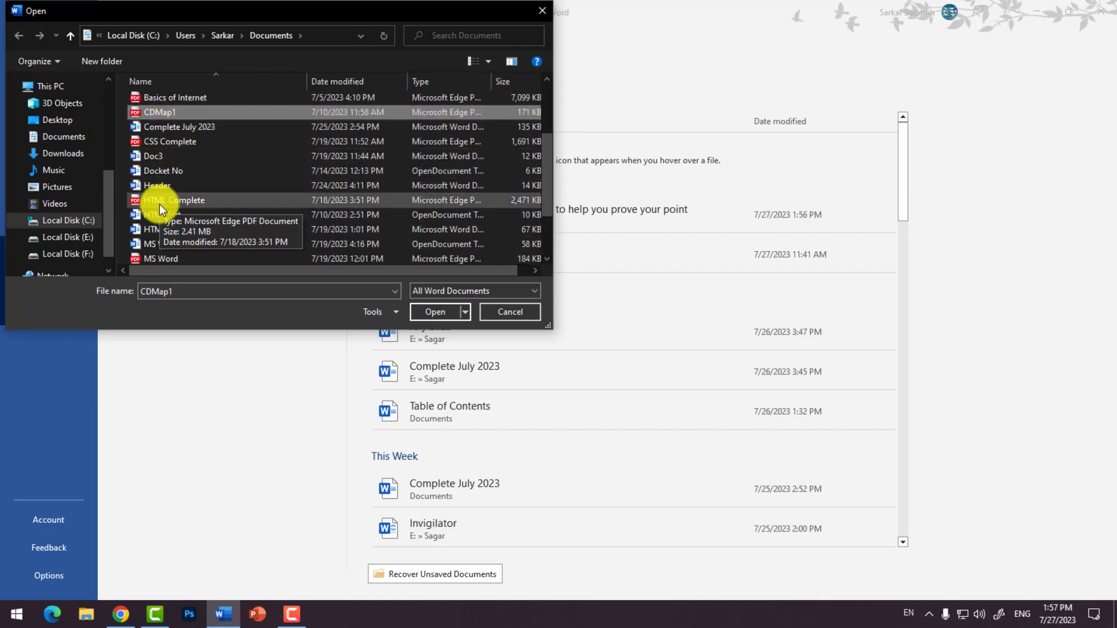
left_click(158, 186)
left_click(163, 172)
left_click(164, 182)
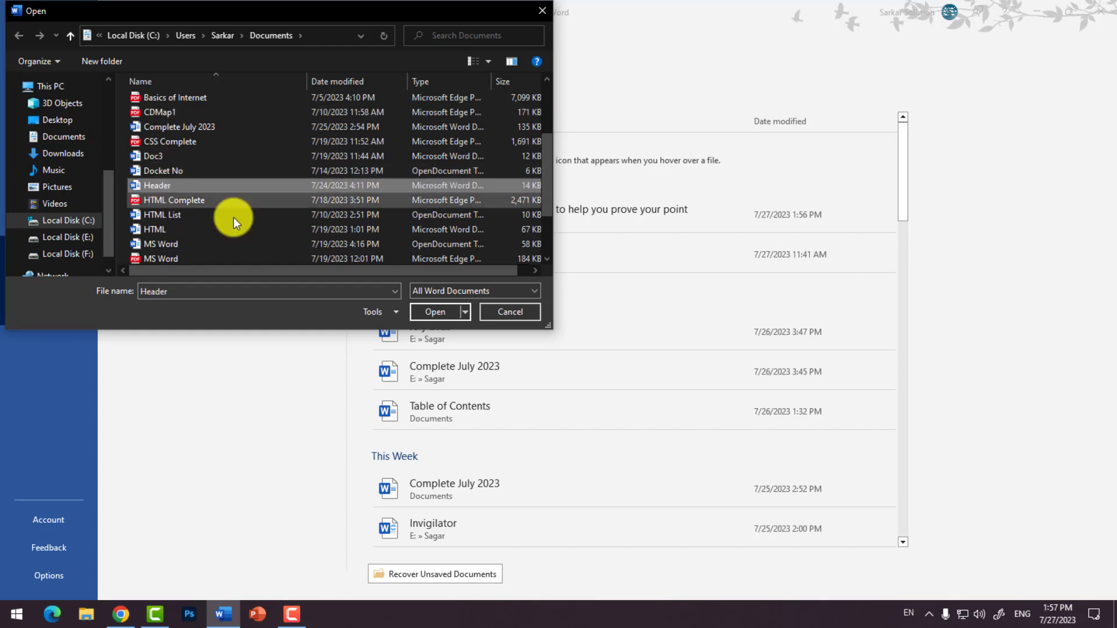
left_click(438, 312)
Examine the Header document's table layout from the heading row down to the footer row, along with the file commands
scroll(500, 303, "down", 5)
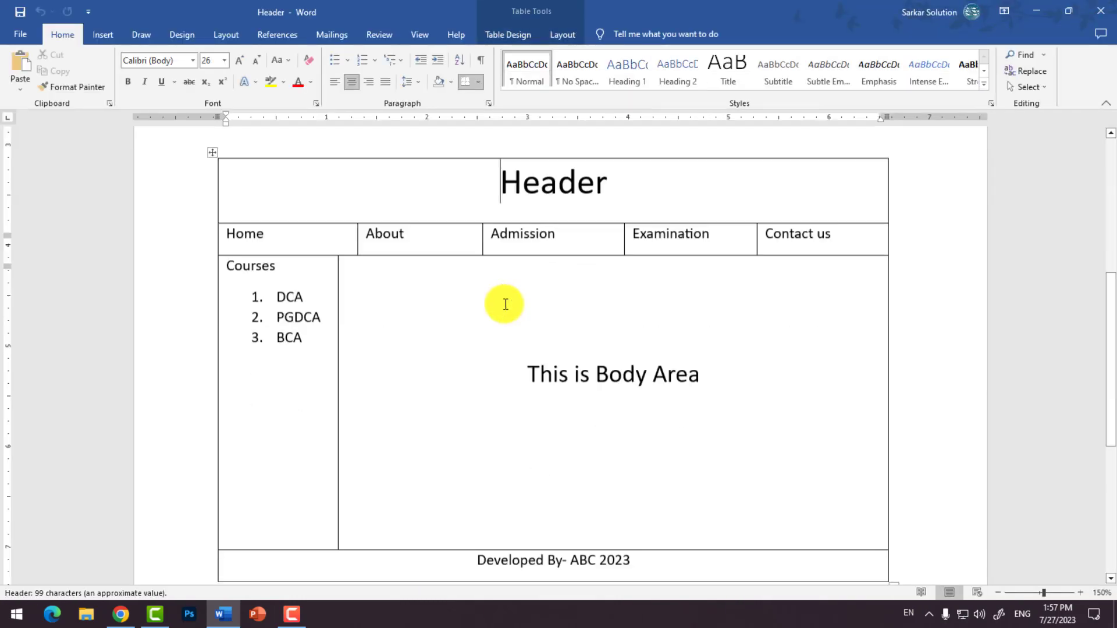
scroll(505, 304, "up", 5)
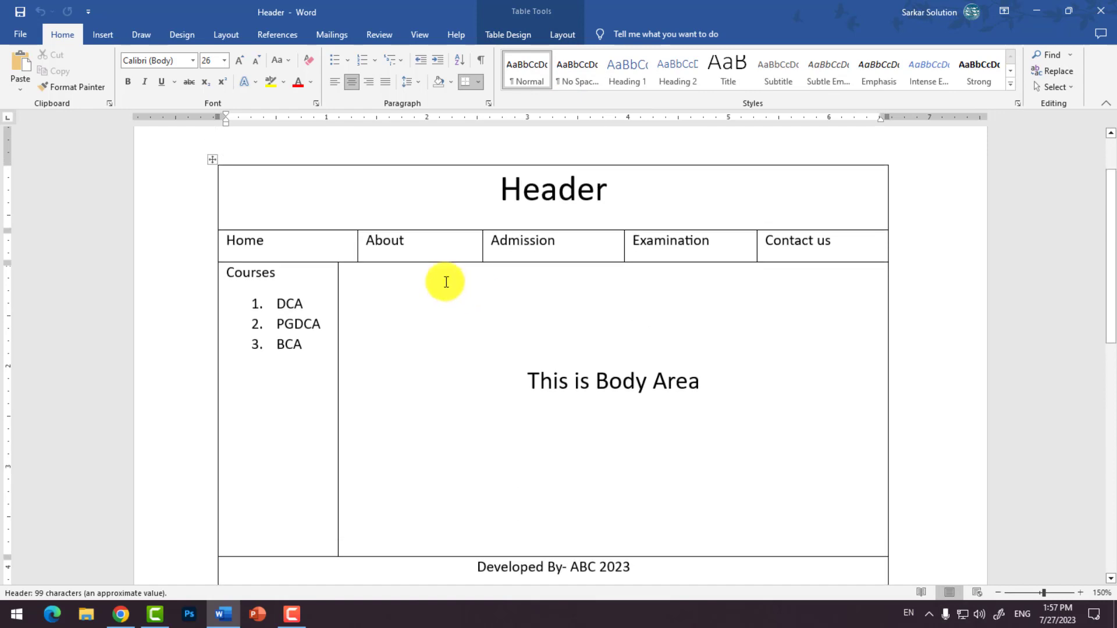
left_click(24, 36)
left_click(51, 134)
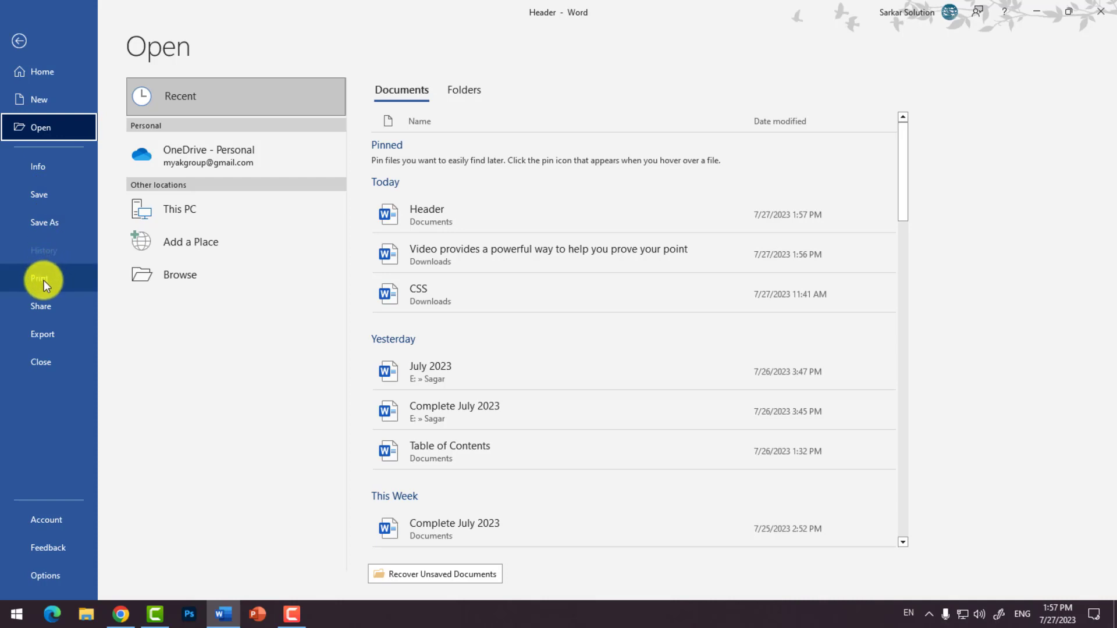
left_click(19, 41)
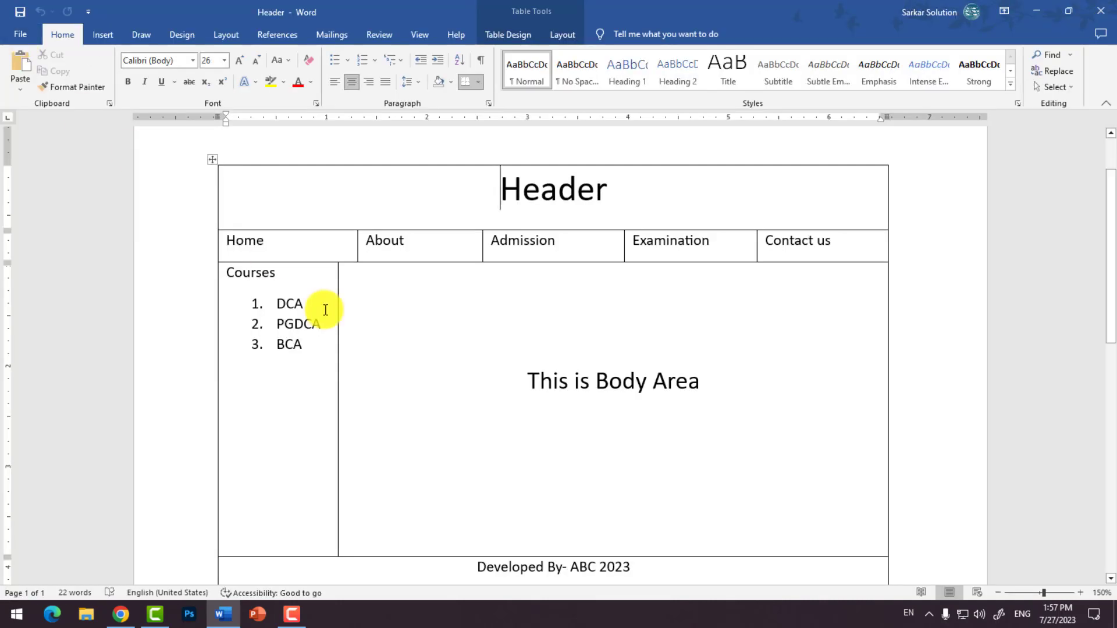
scroll(517, 410, "down", 5)
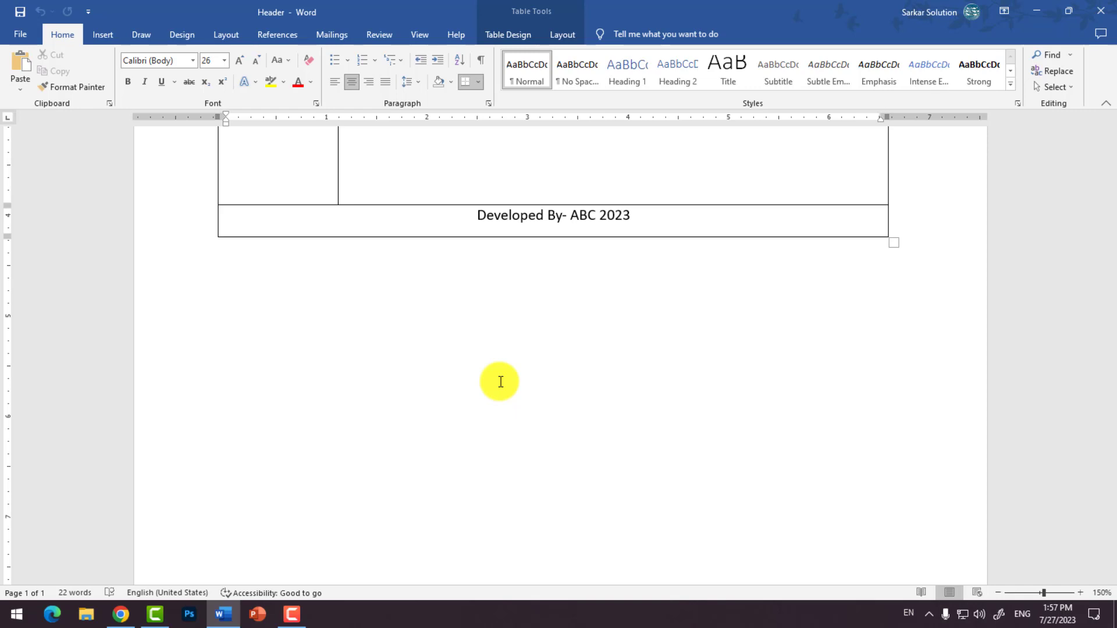
left_click(428, 344)
scroll(429, 344, "up", 10)
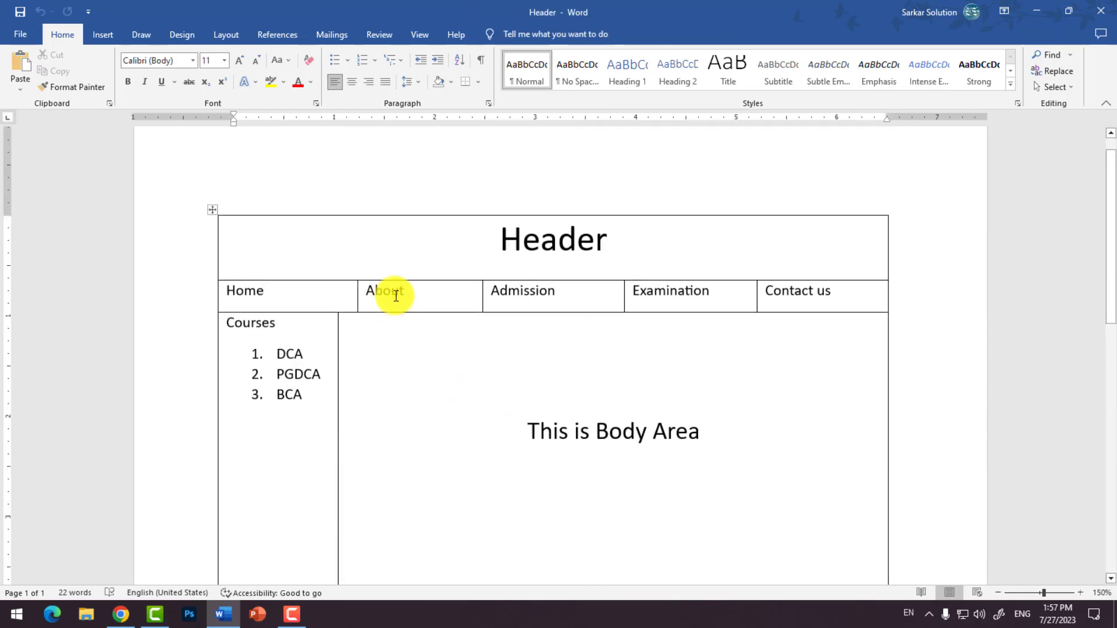
scroll(389, 279, "down", 2)
scroll(396, 277, "up", 1)
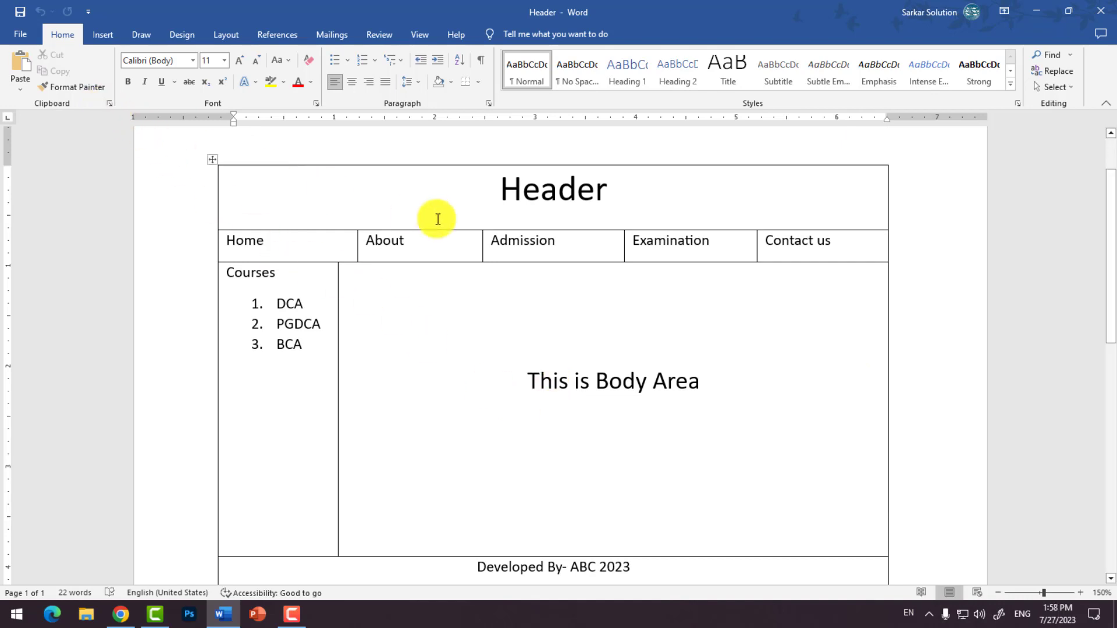
Open the Header document's print settings, set 3 copies and choose Microsoft Print to PDF as the printer
left_click(12, 38)
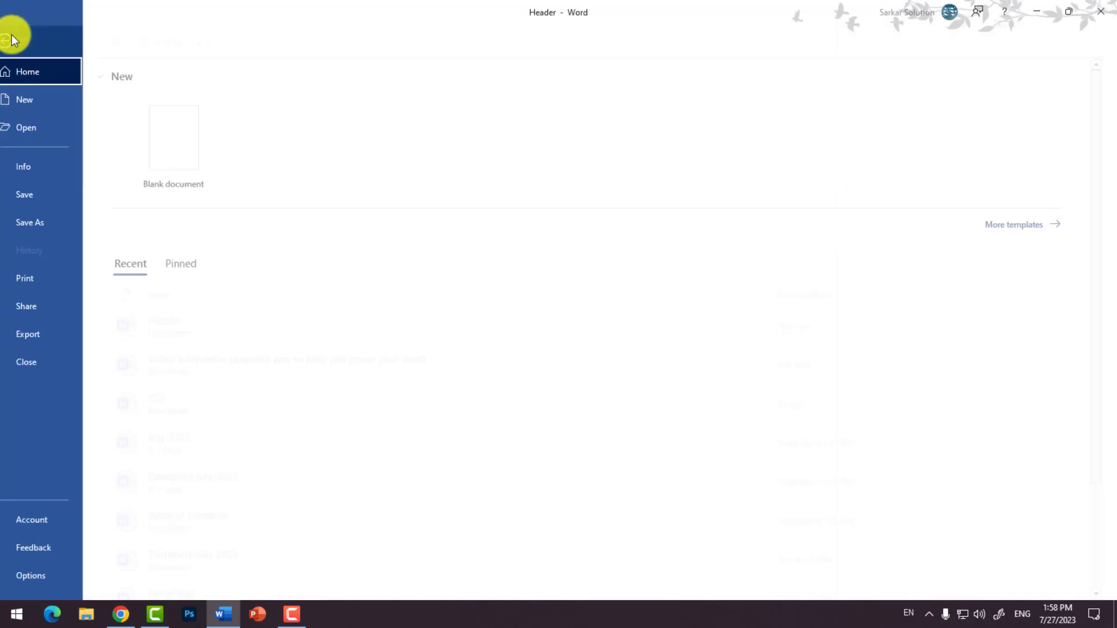
left_click(44, 281)
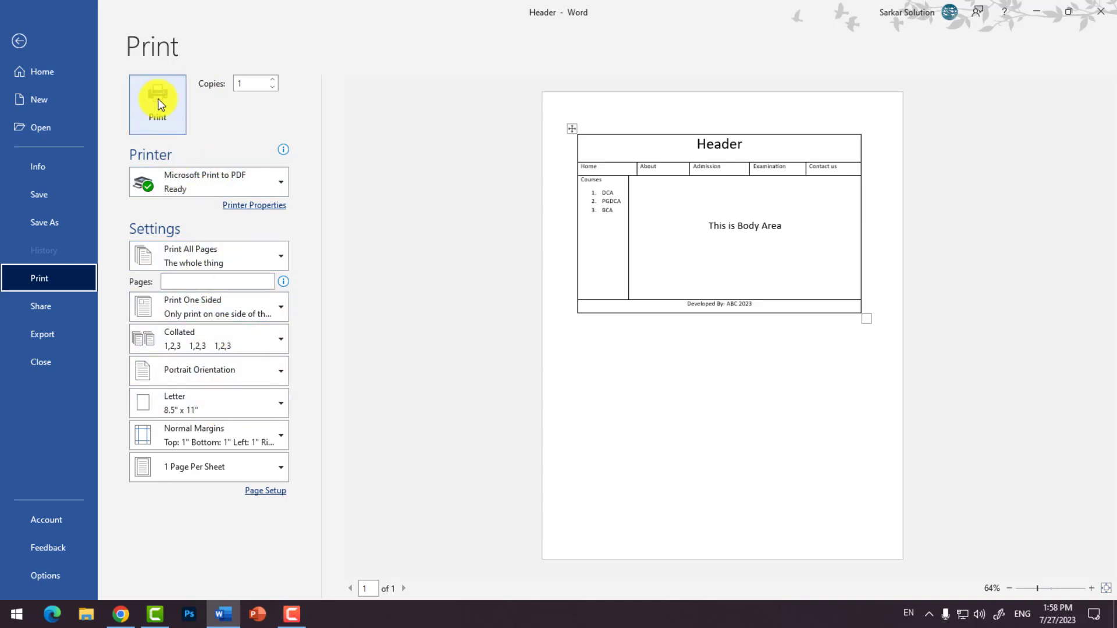
left_click(252, 83)
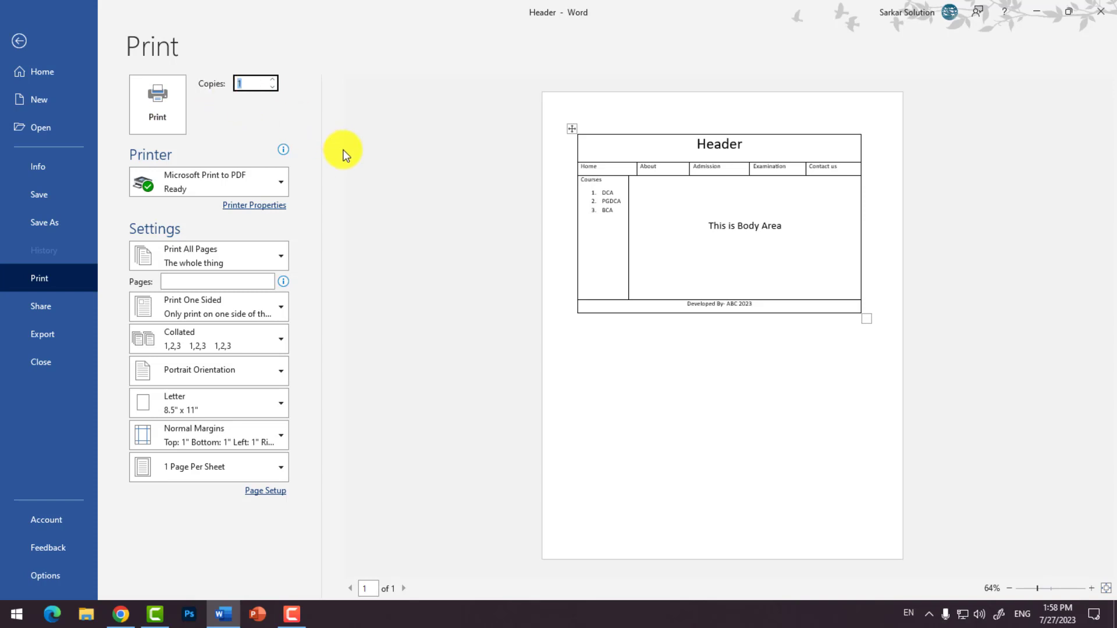
type("3")
left_click(236, 182)
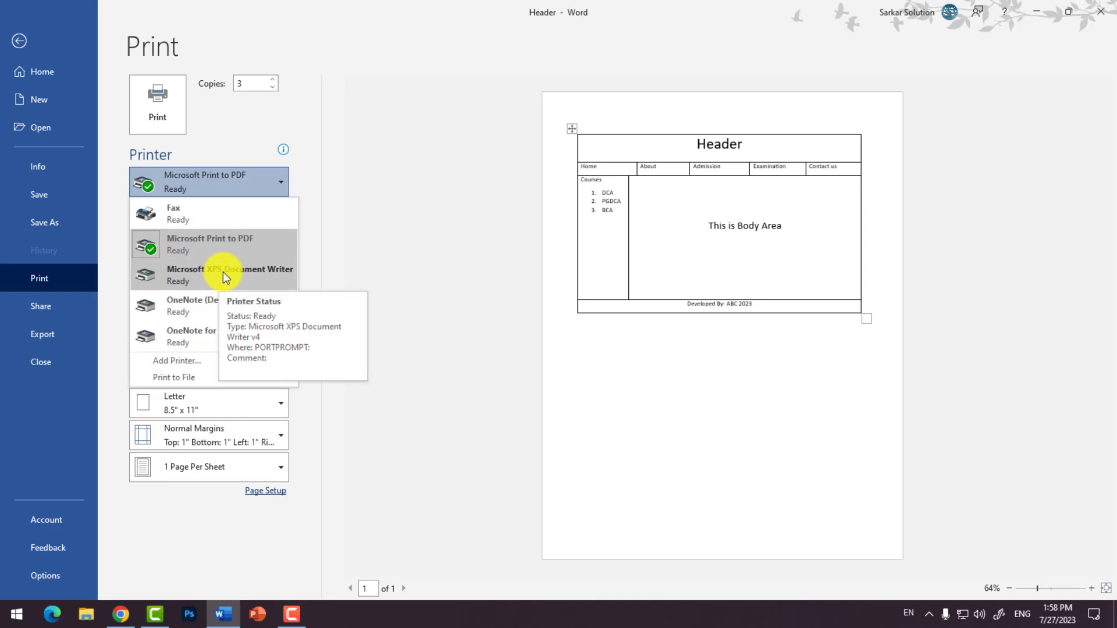
left_click(215, 235)
Restrict the print job to a custom page range of 1-5
left_click(204, 261)
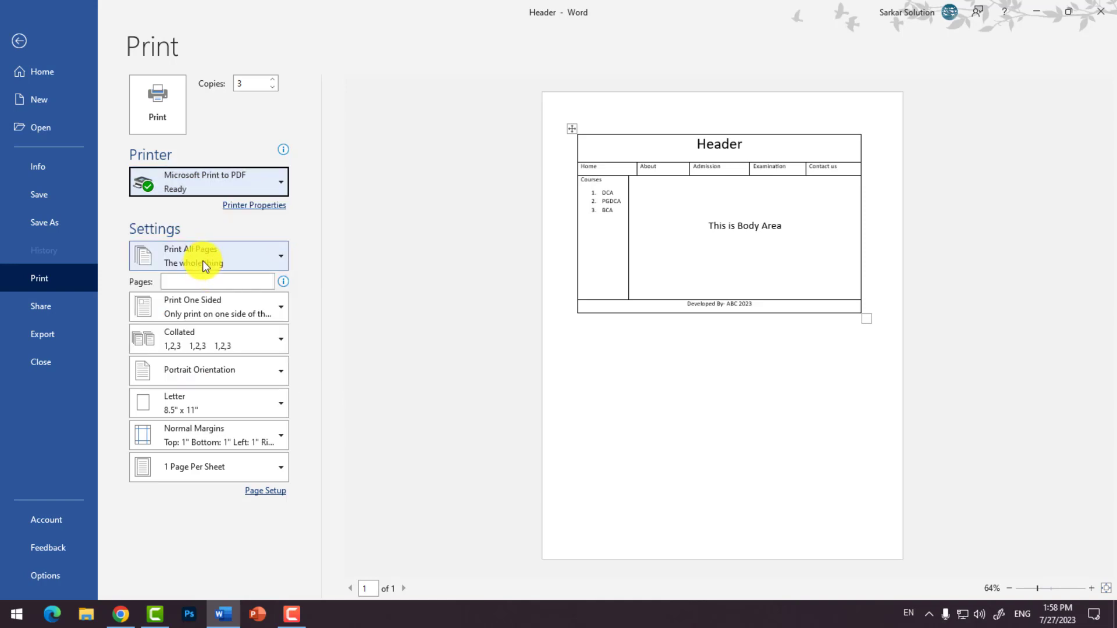
left_click(208, 254)
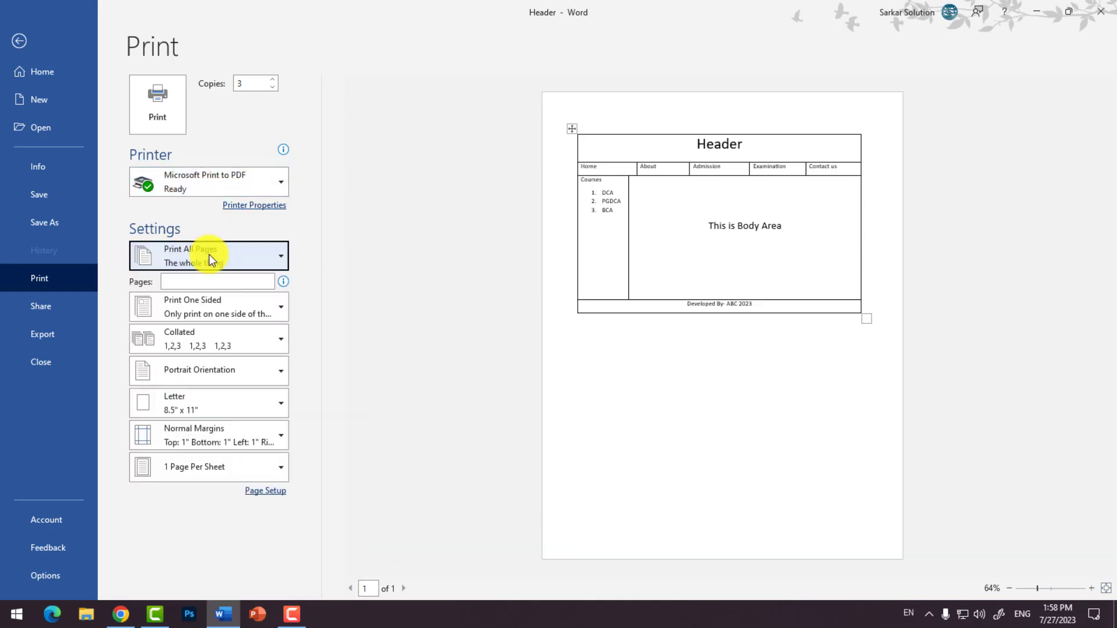
left_click(234, 282)
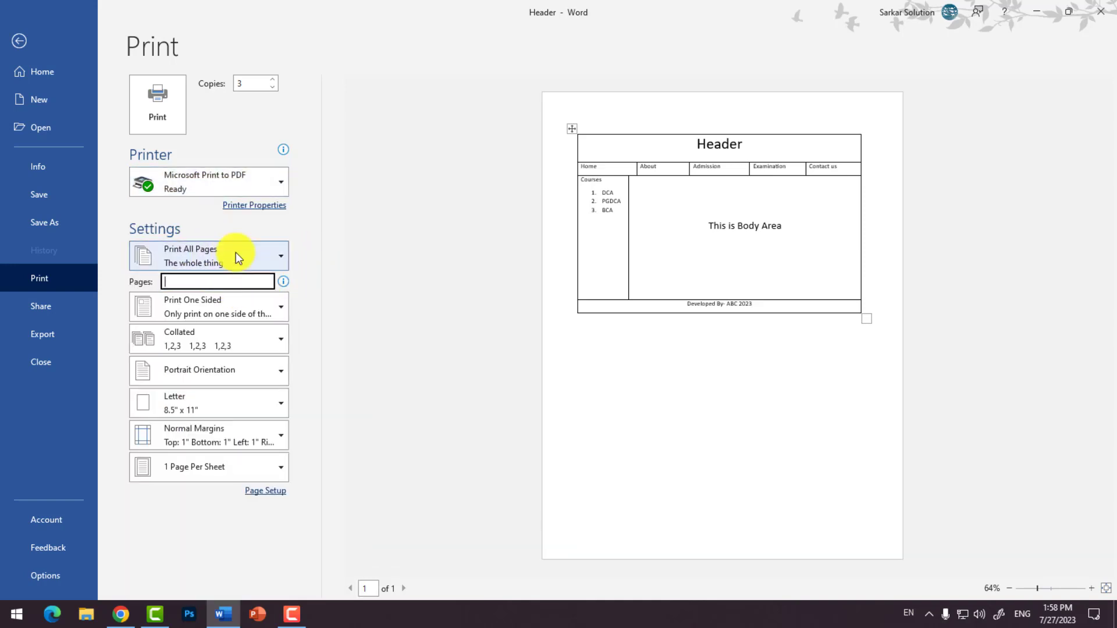
type("1-5")
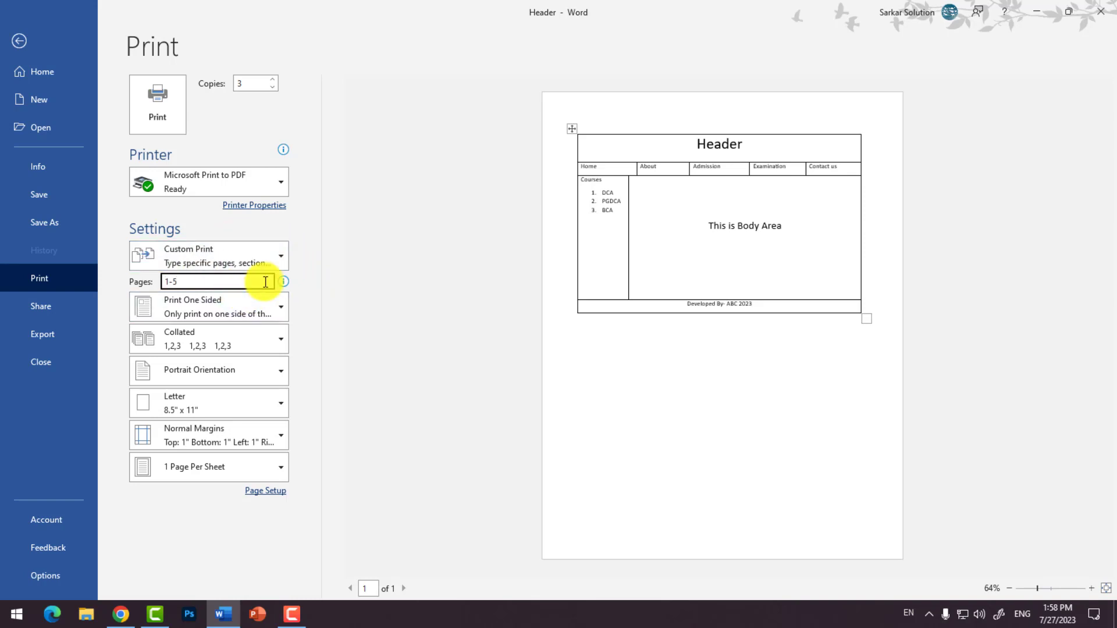
mouse_move(274, 281)
Review the collation choices for the print job, keeping Collated selected
left_click(194, 340)
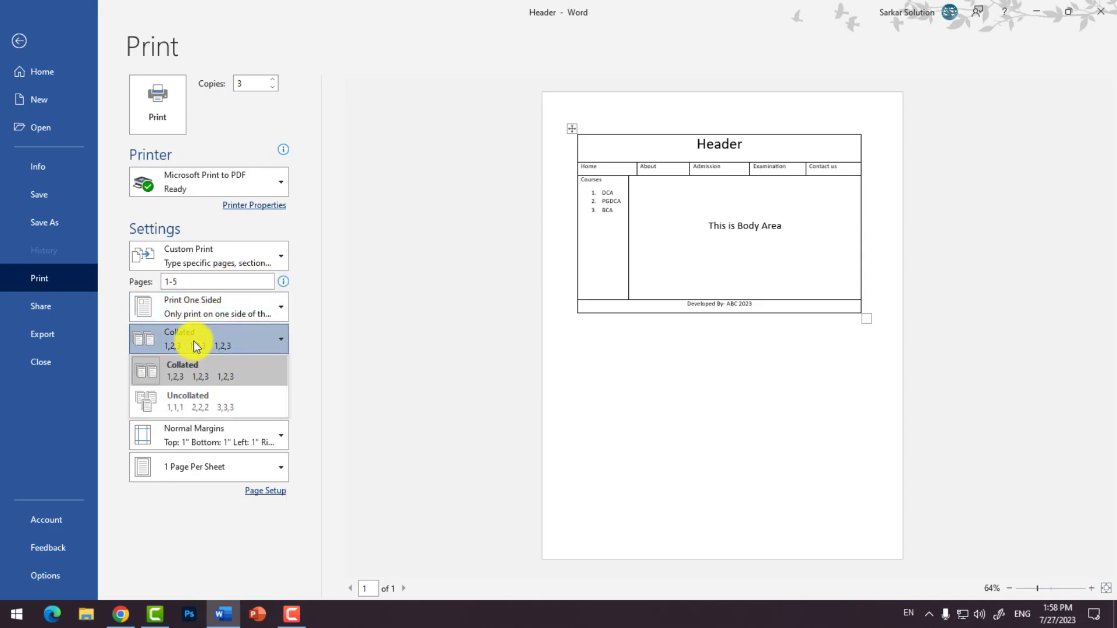
left_click(187, 367)
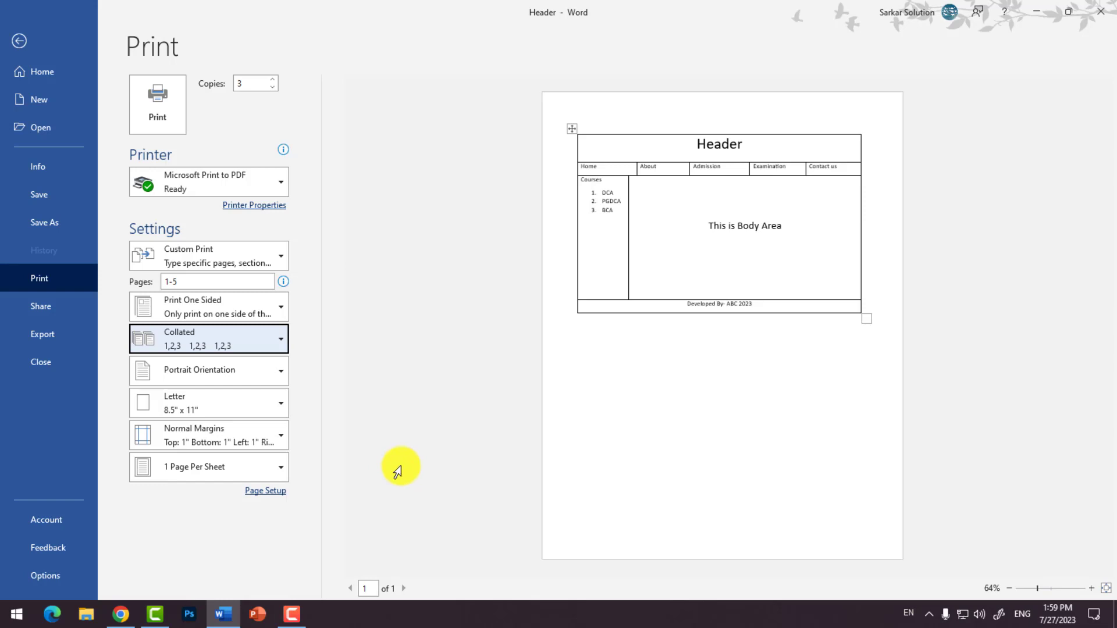
left_click(198, 342)
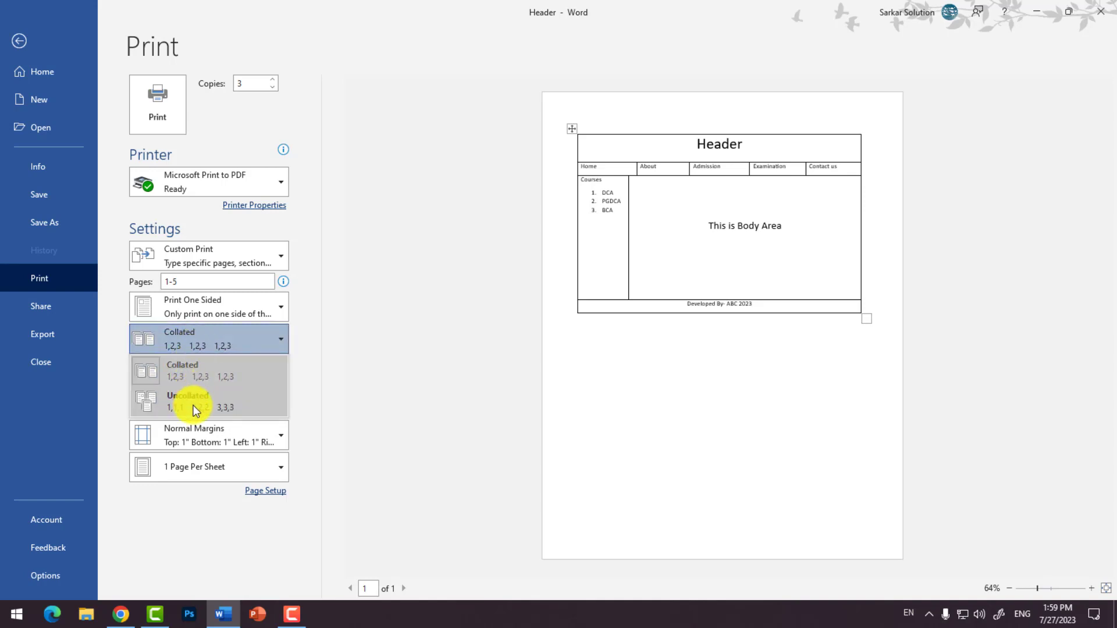
left_click(190, 333)
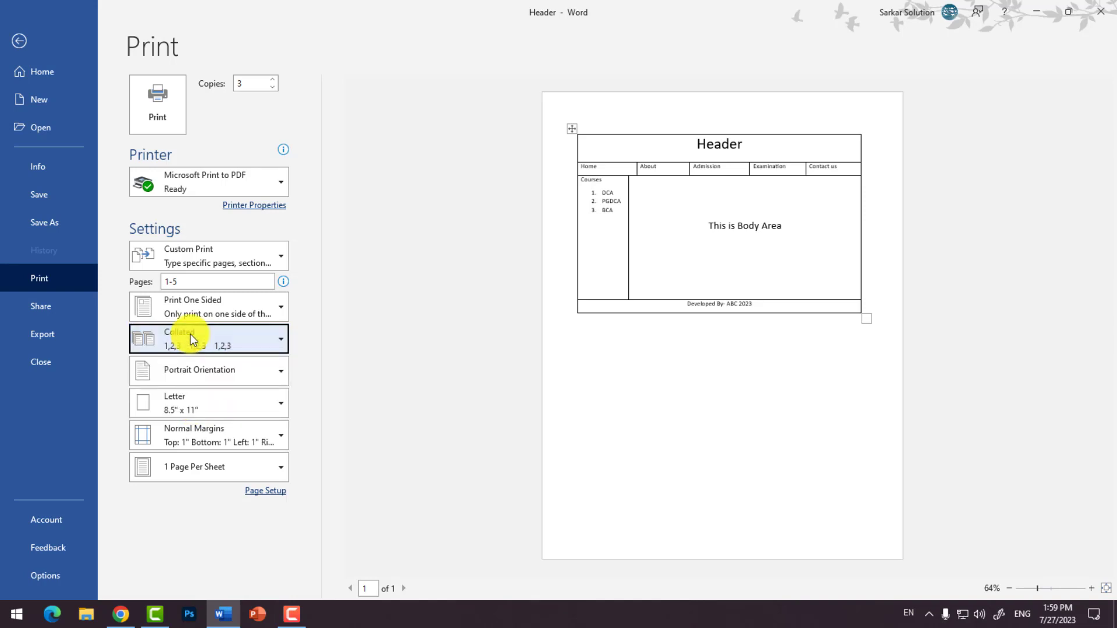
Try Landscape Orientation for the printed page, and switch the setting back to Portrait Orientation
left_click(219, 371)
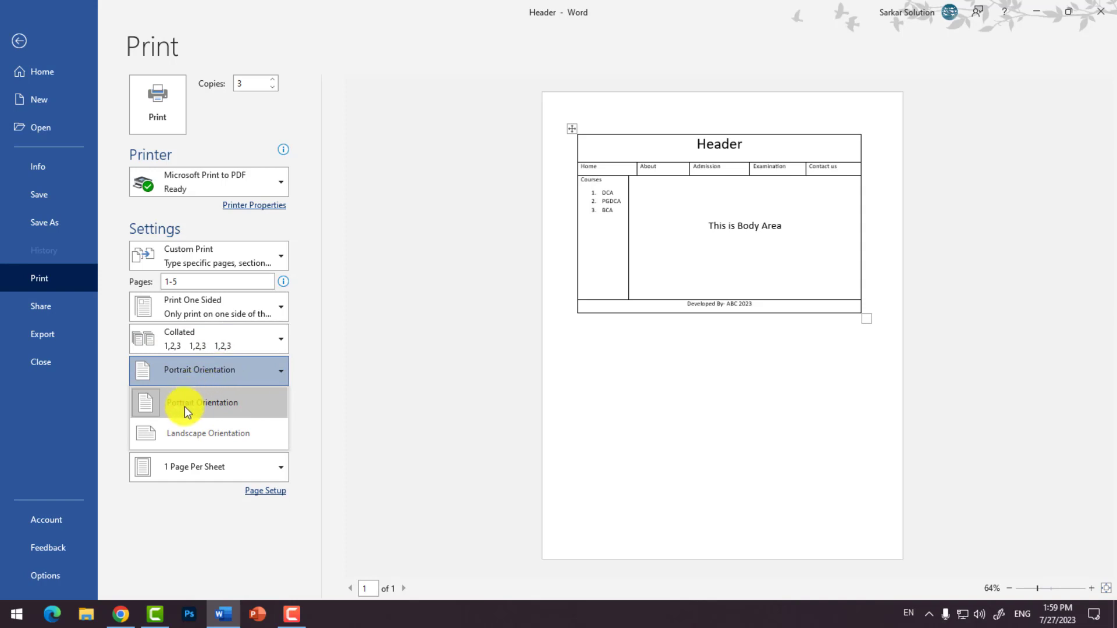
left_click(188, 407)
left_click(199, 376)
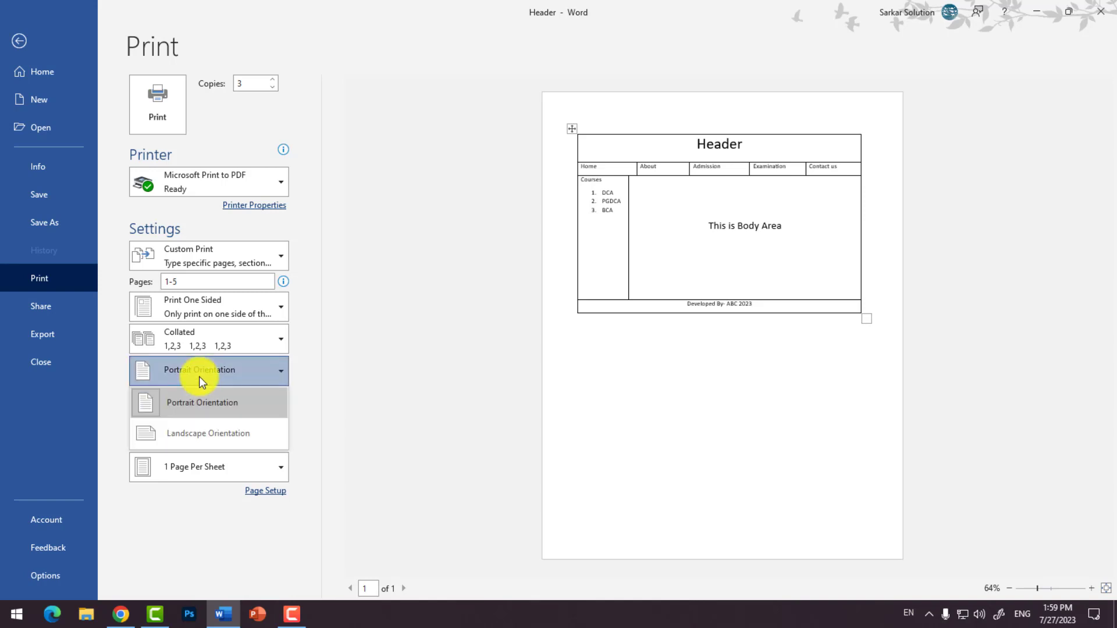
left_click(198, 435)
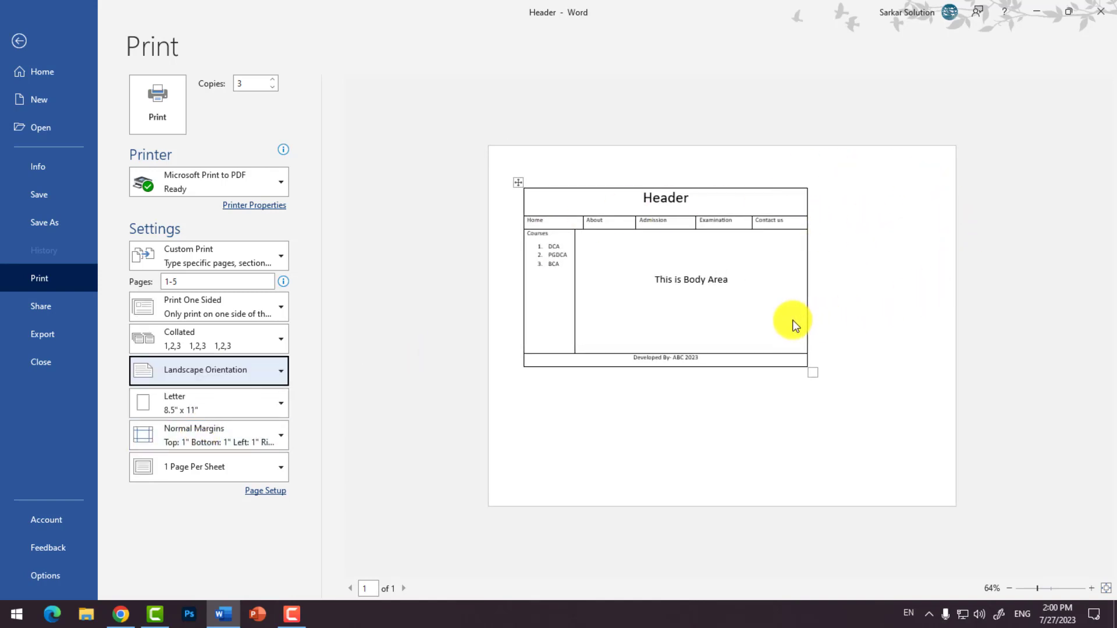
left_click(203, 372)
left_click(200, 403)
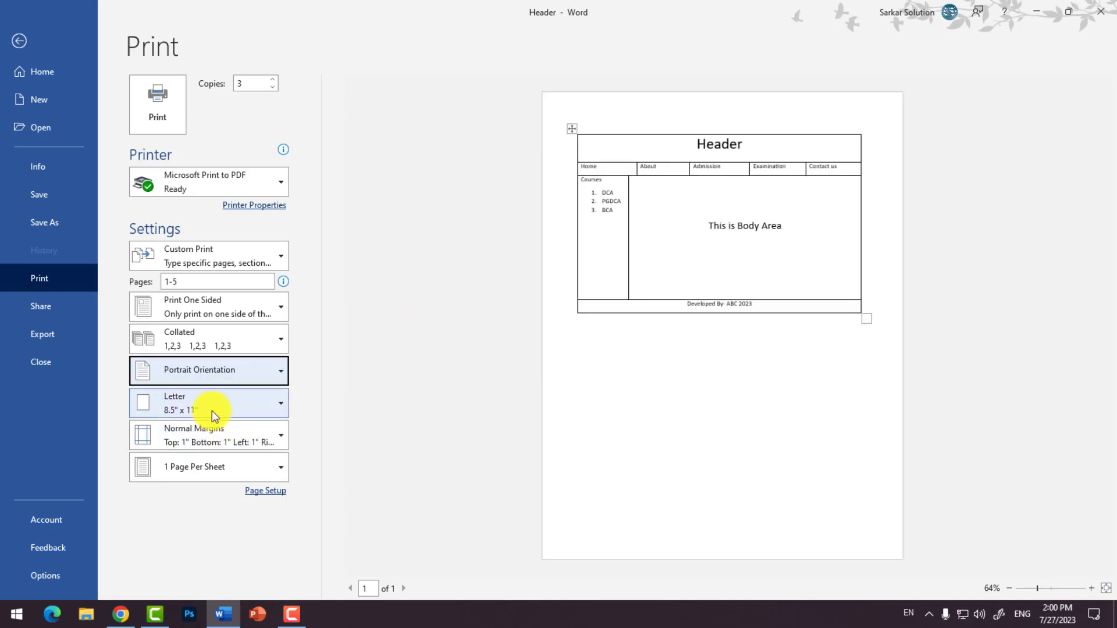
Set the paper size to A4 and review the margin presets, keeping Normal Margins
left_click(212, 409)
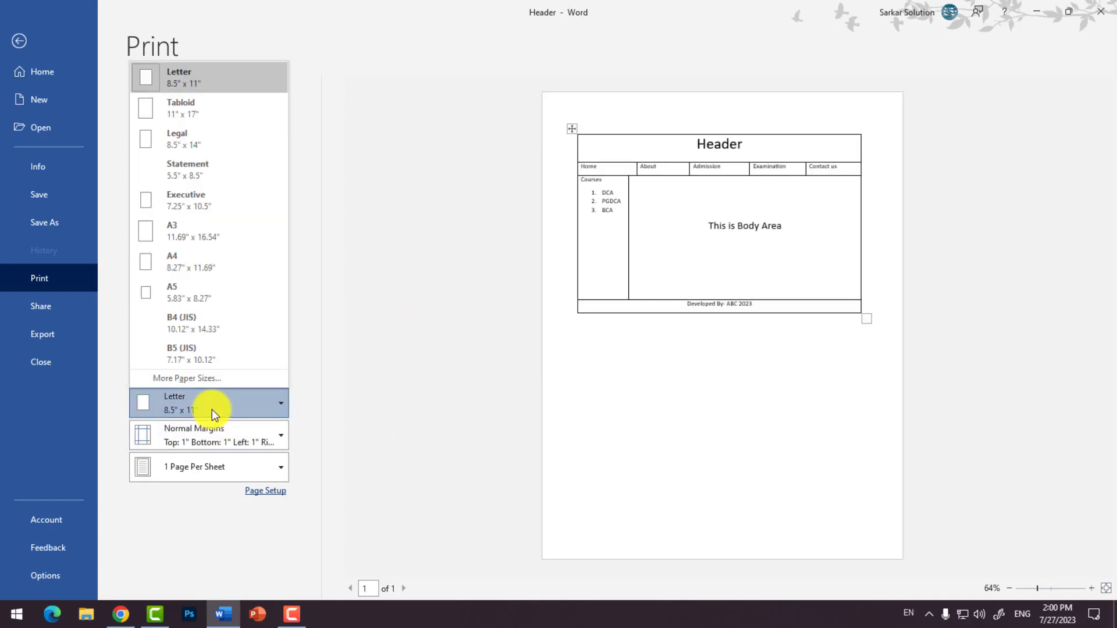
left_click(185, 265)
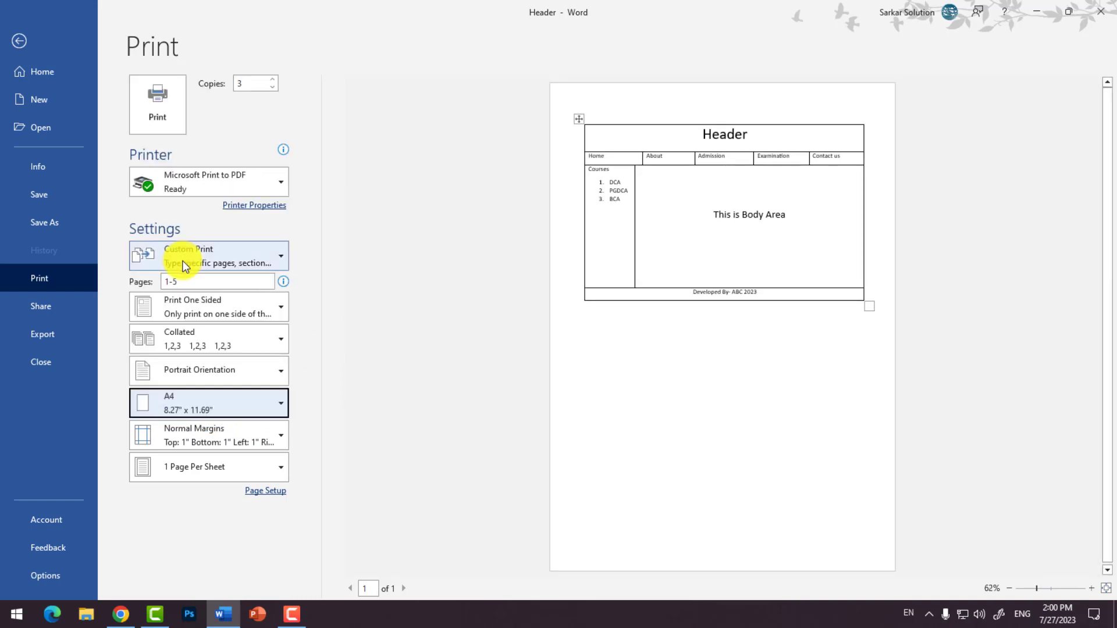
left_click(234, 431)
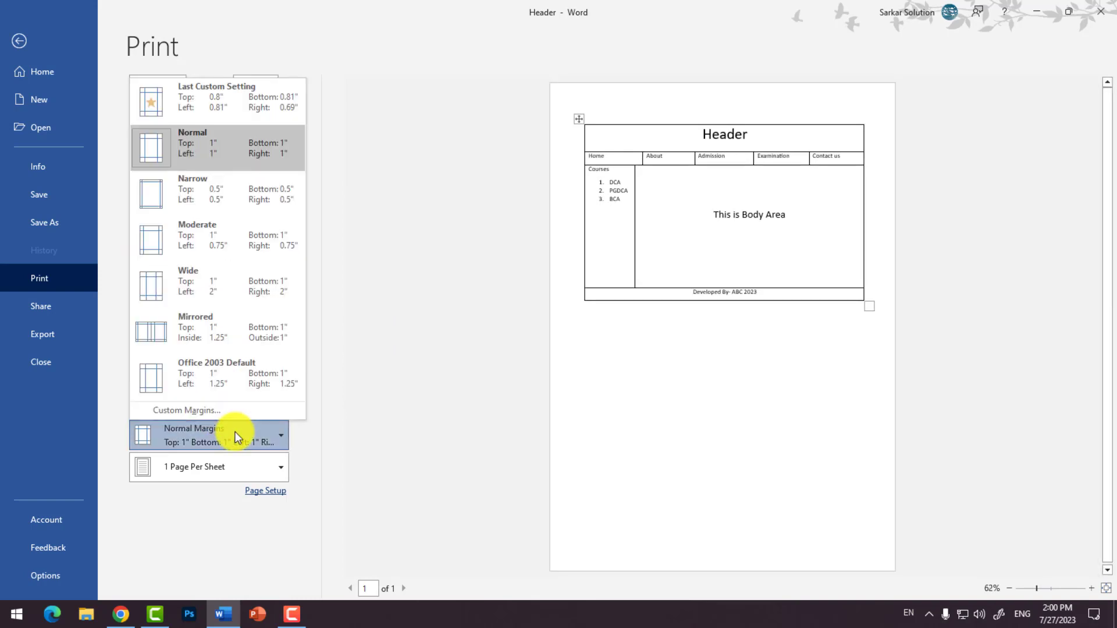
left_click(235, 432)
Try 2 and 4 pages per sheet for the print layout, and return to 1 Page Per Sheet
left_click(239, 465)
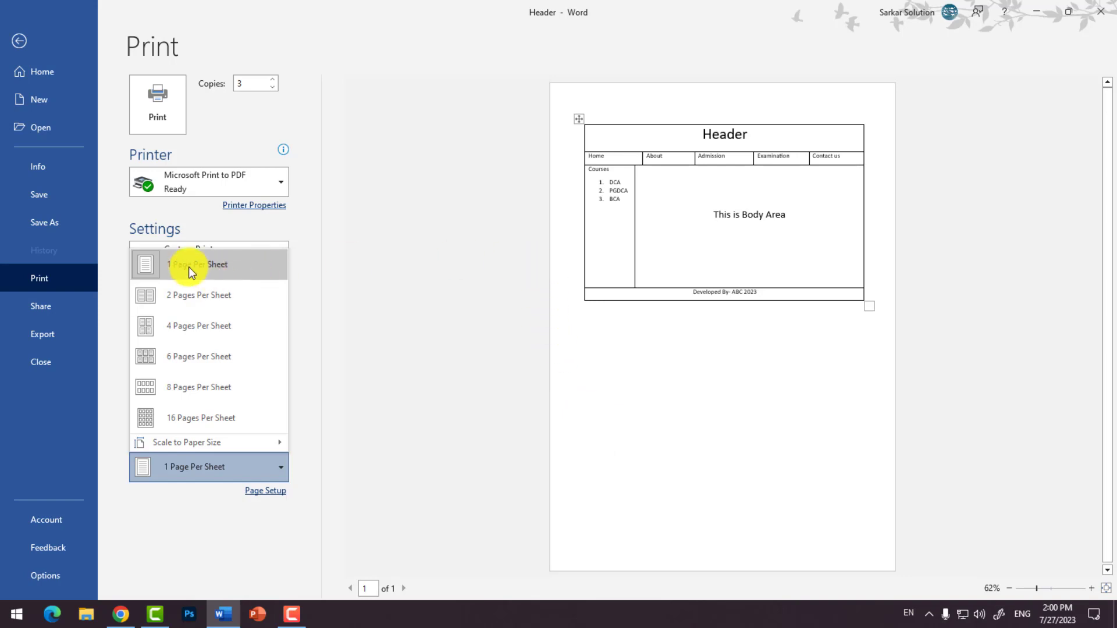
left_click(180, 293)
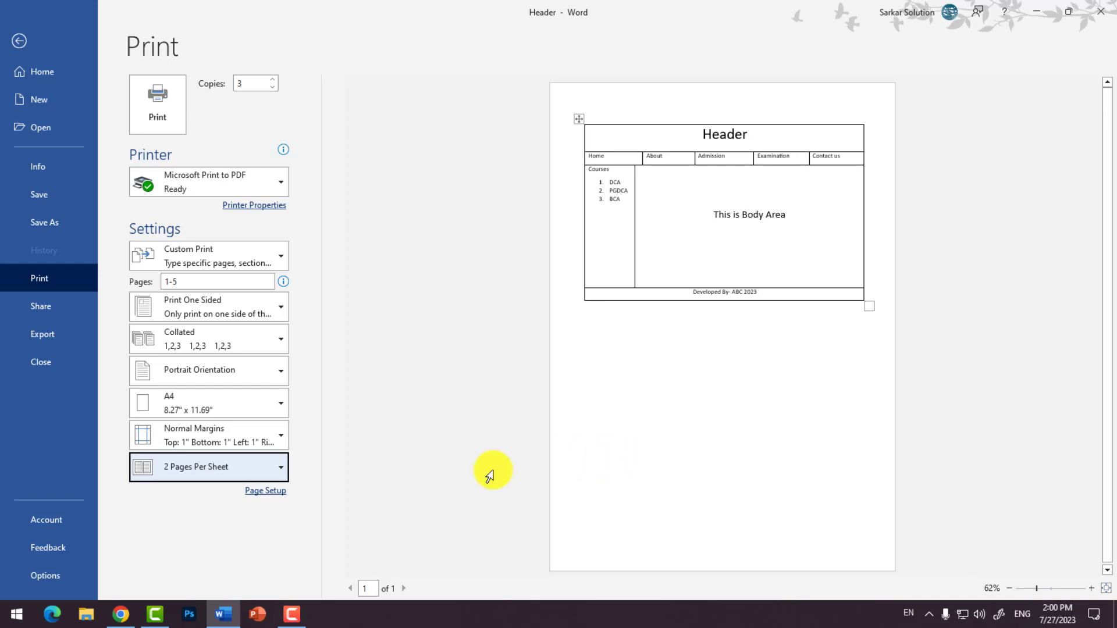
left_click(264, 471)
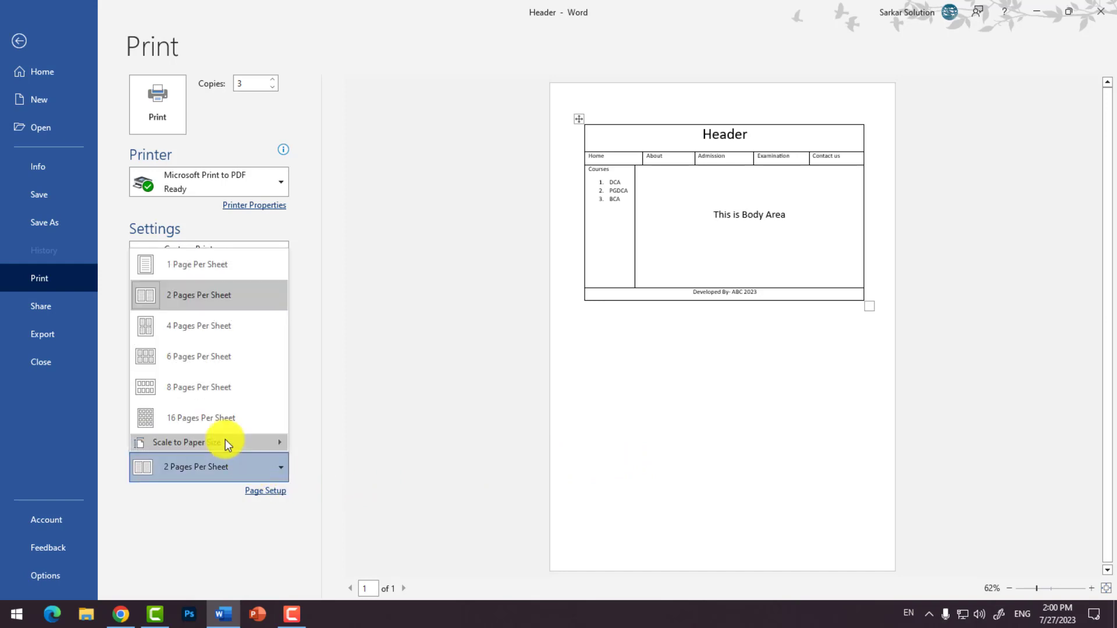
left_click(195, 329)
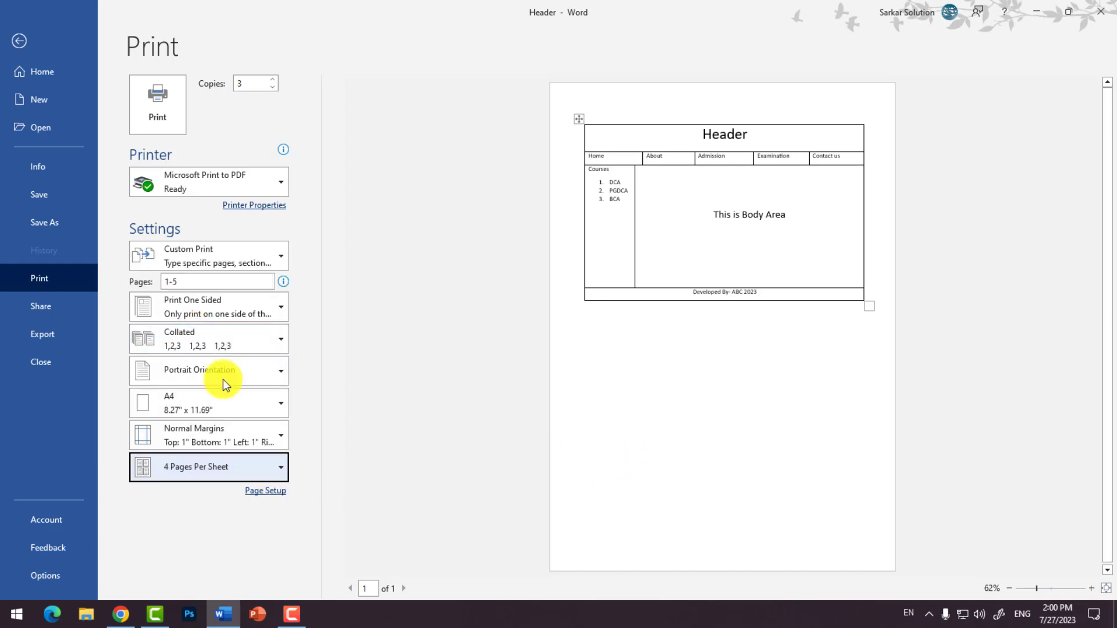
left_click(239, 459)
left_click(212, 300)
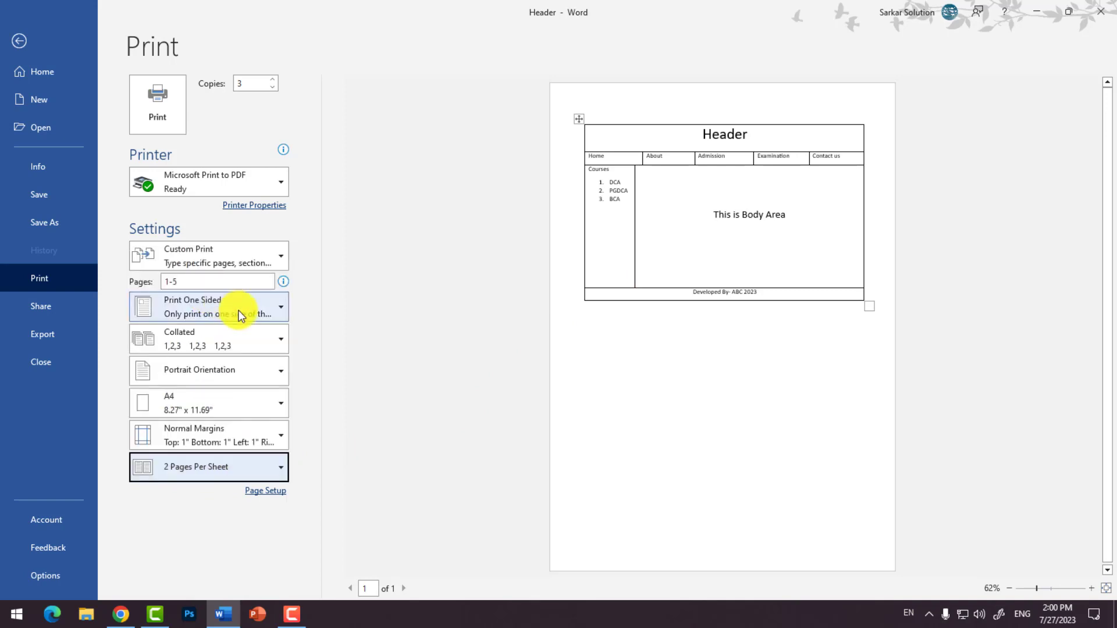
left_click(237, 481)
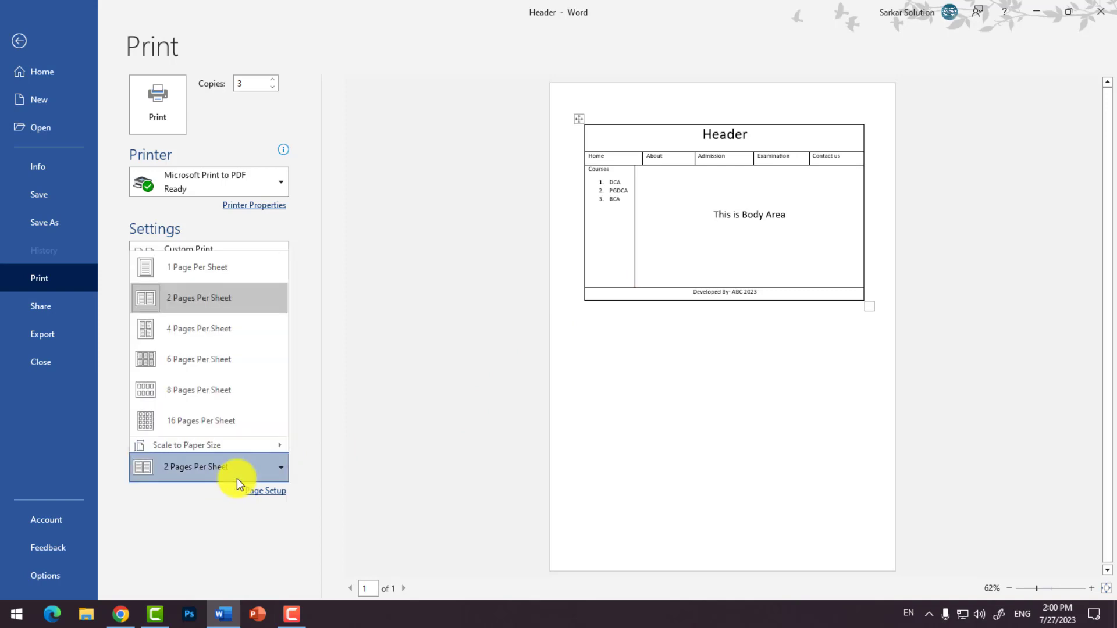
left_click(210, 266)
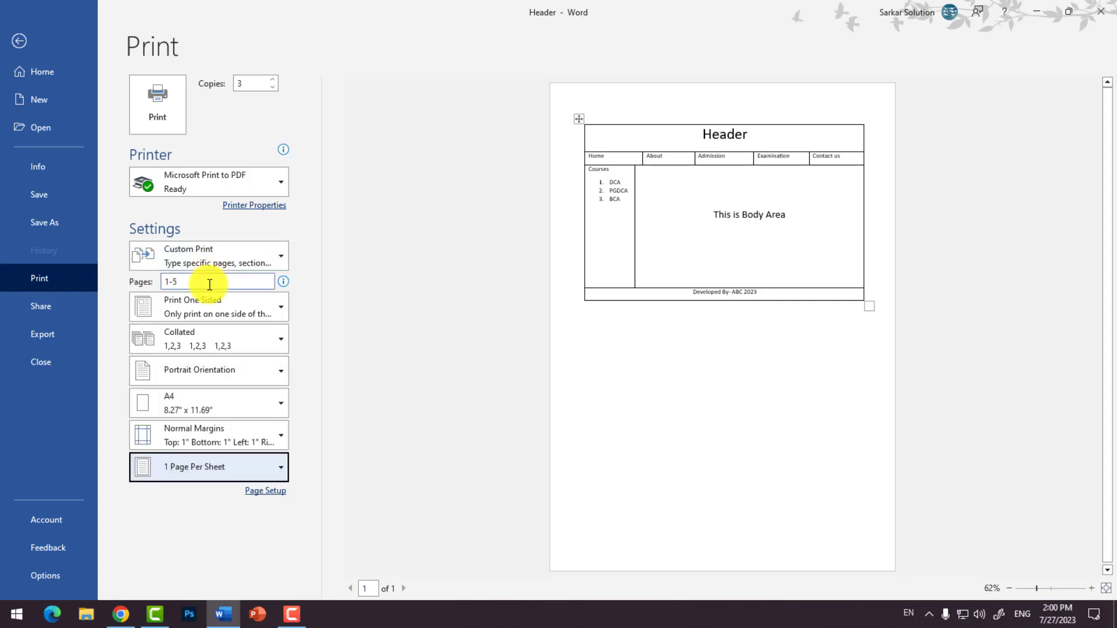
Check the Page Setup margin options without applying changes, and send the Header document to print
left_click(258, 493)
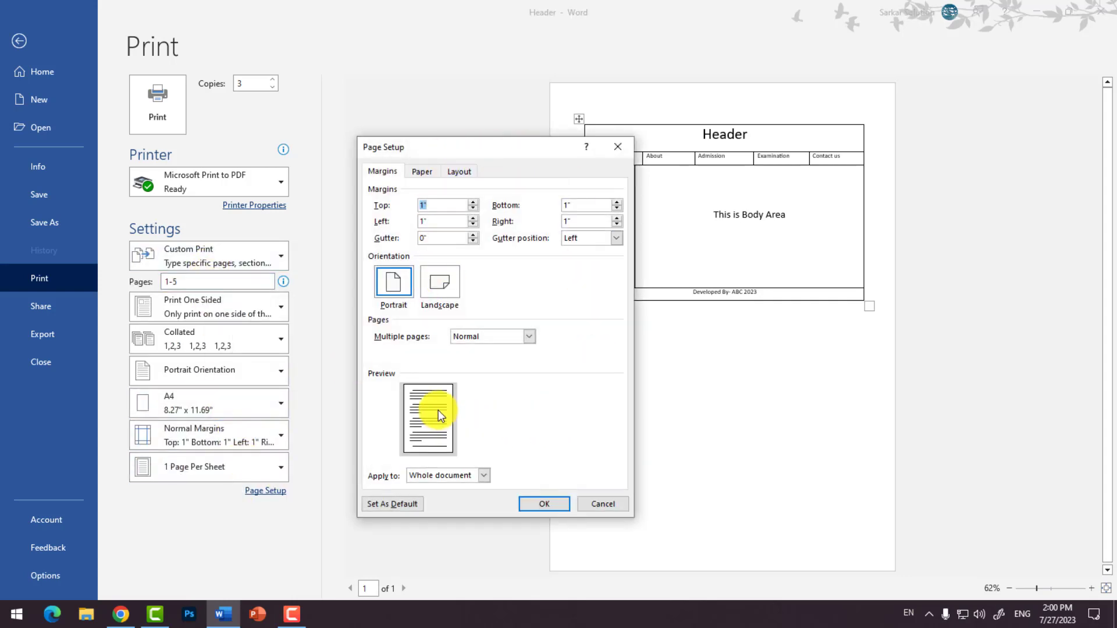
left_click(602, 505)
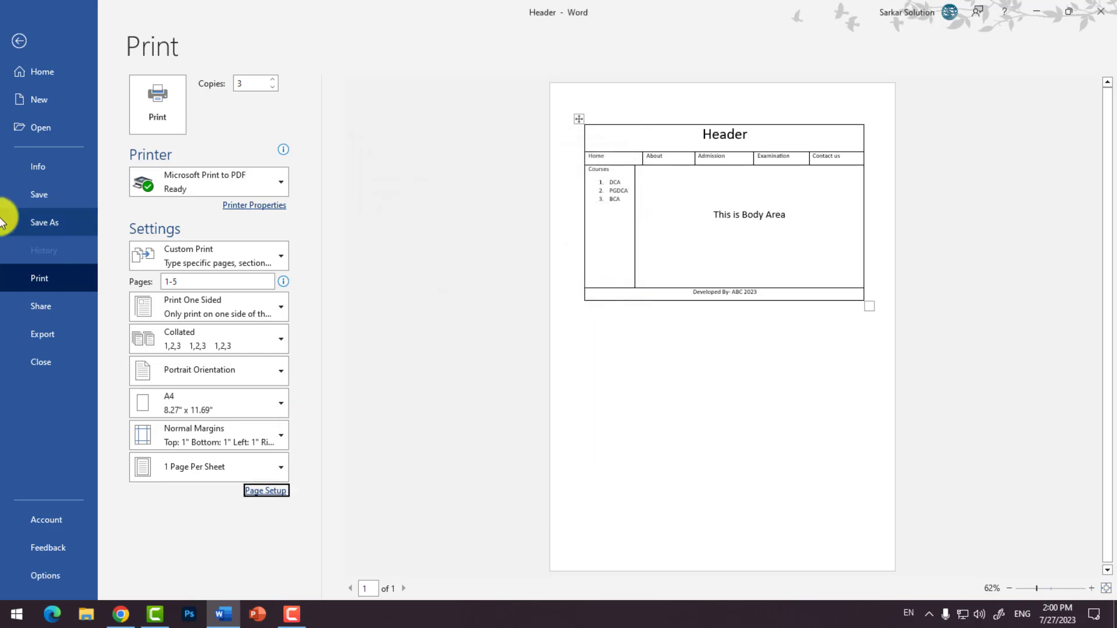
left_click(155, 104)
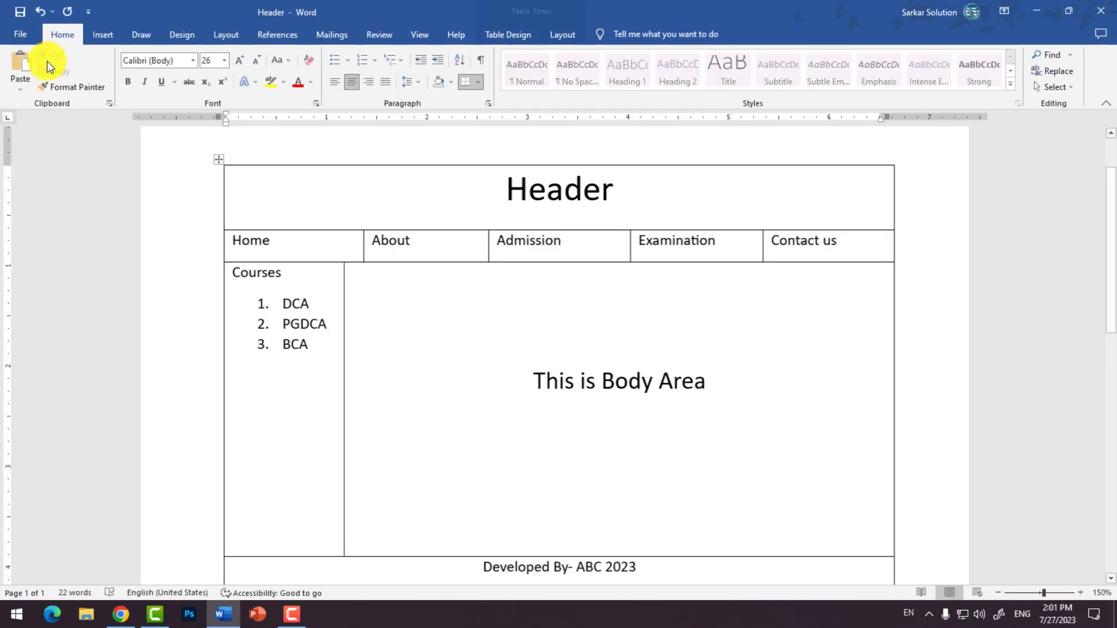
key("Page_Down")
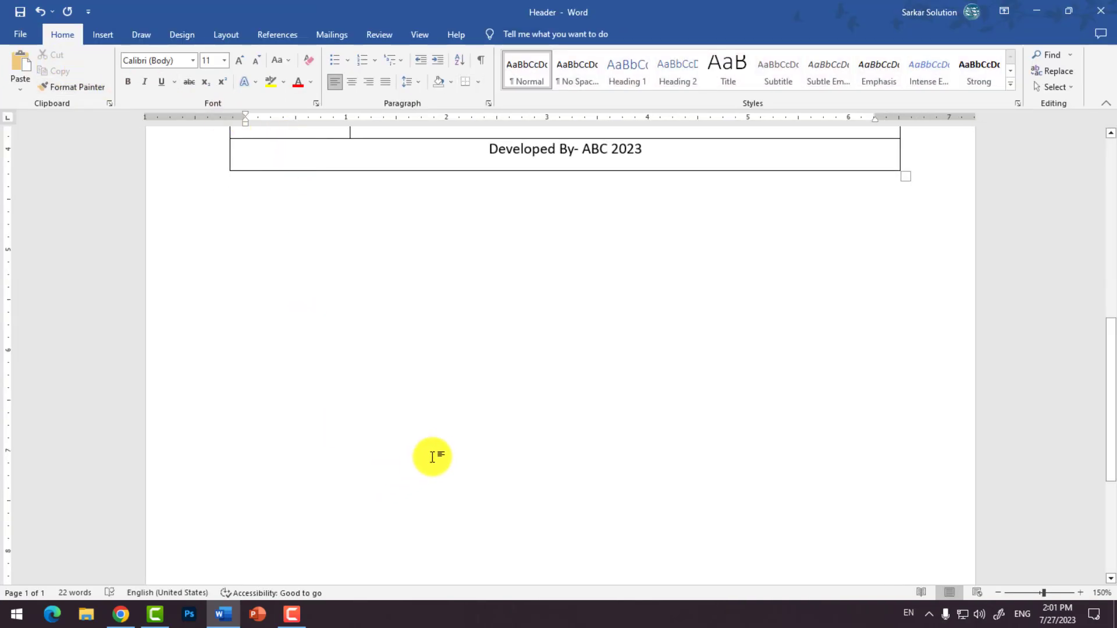
scroll(432, 456, "up", 5)
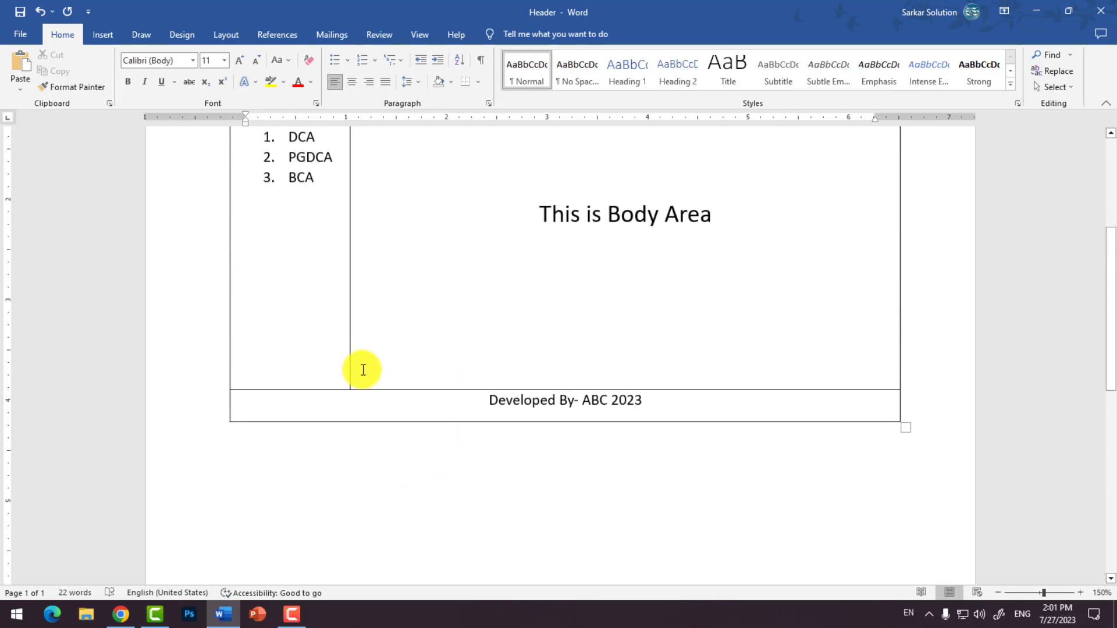
scroll(357, 367, "up", 3)
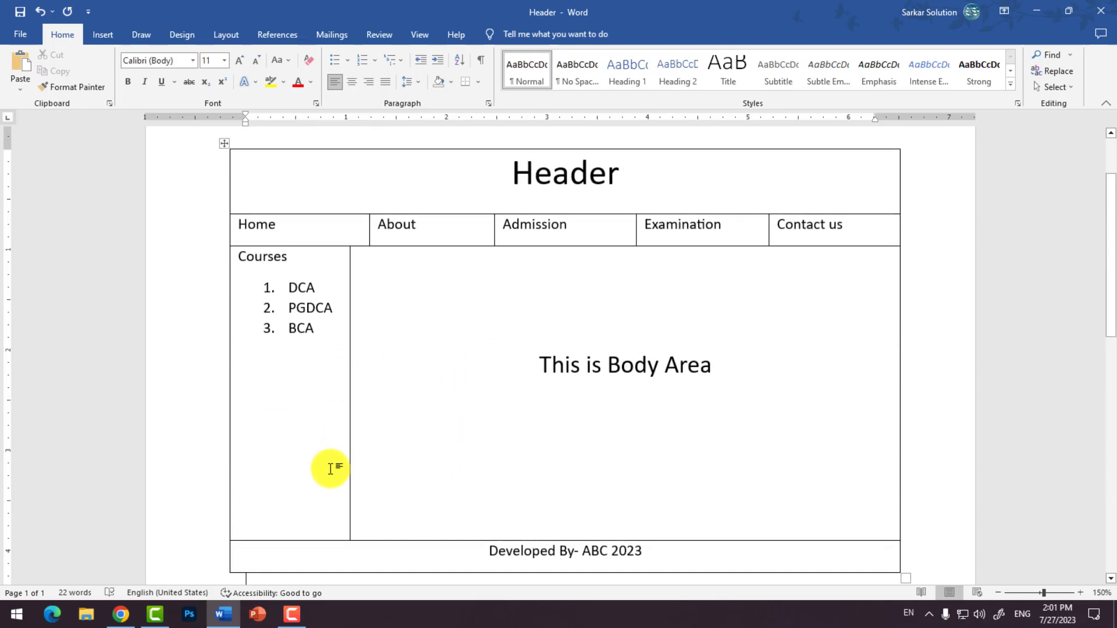
scroll(331, 424, "down", 3)
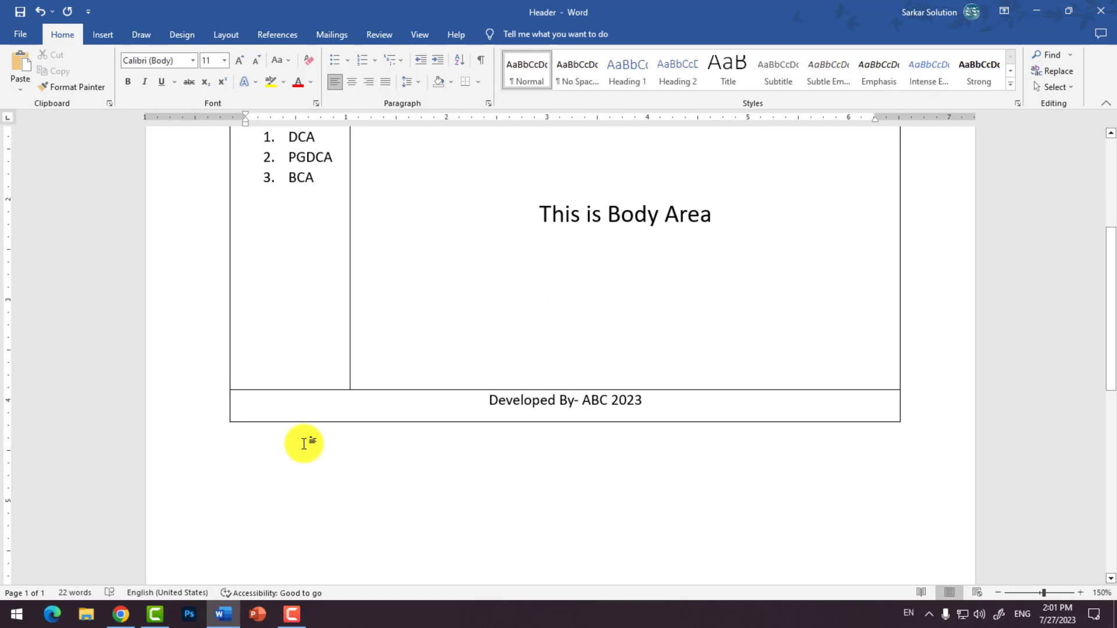